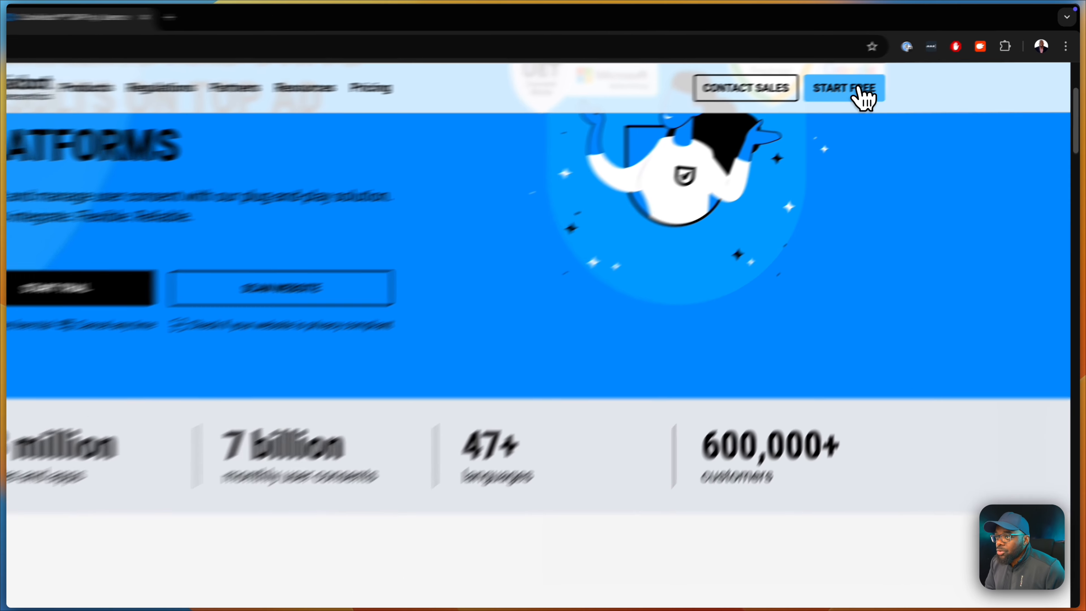
Start a free Cookiebot account, submit the onboarding profile as Myself with YouTube as the referral source, and activate the domain URL field
left_click(902, 75)
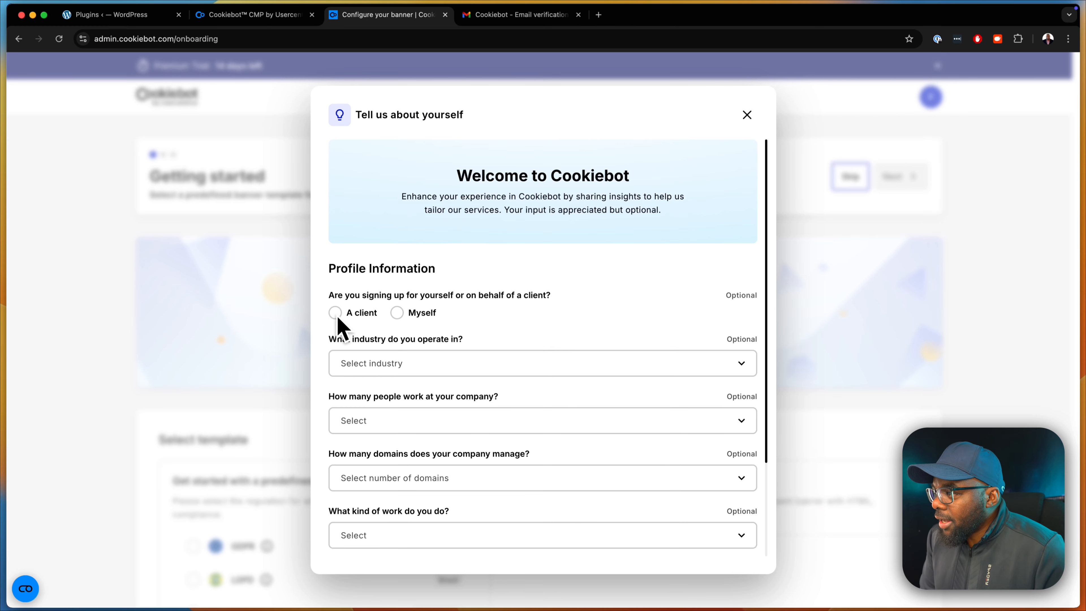
left_click(402, 313)
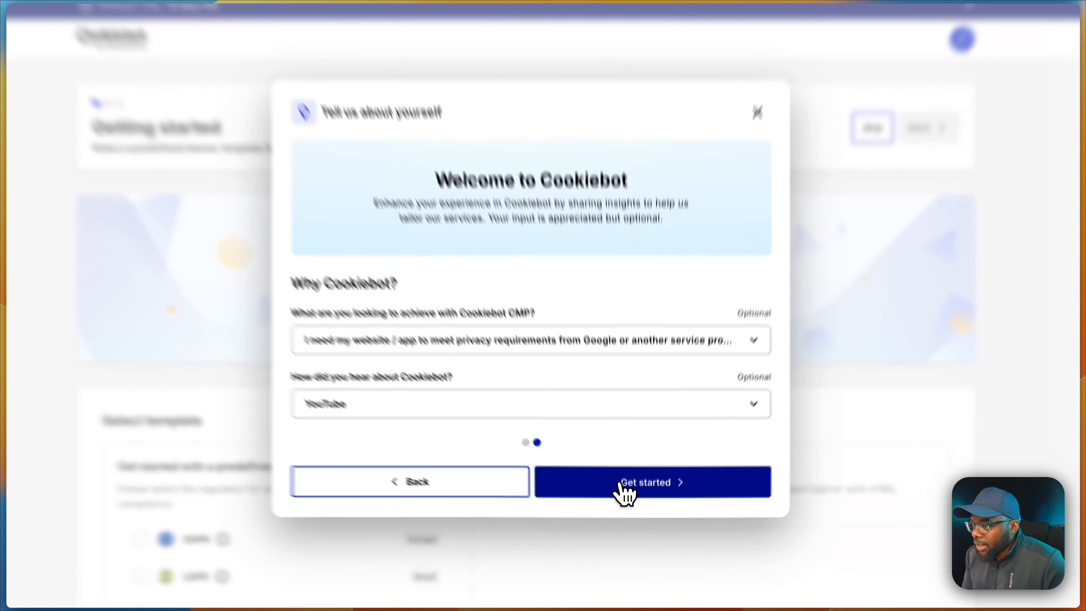
left_click(625, 496)
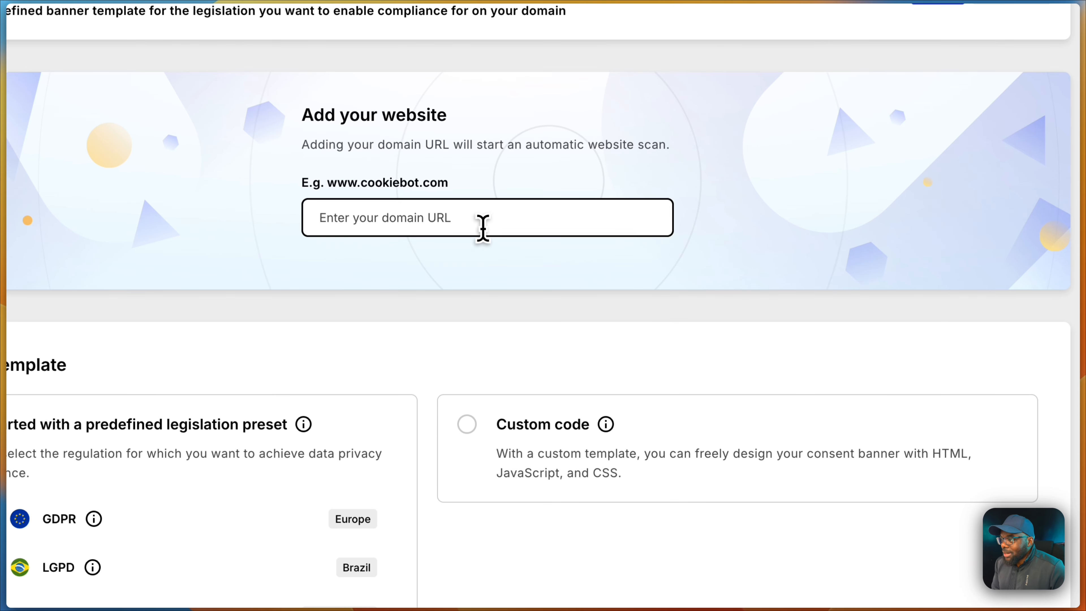
left_click(480, 226)
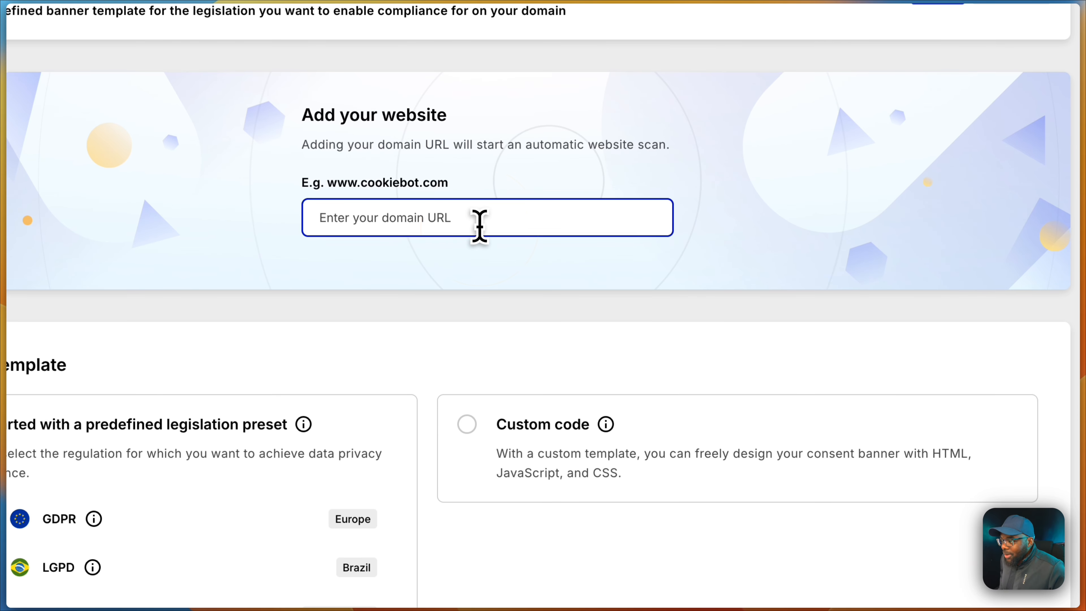
Choose the Dialog banner layout and set its style effect to Overlay
left_click(280, 218)
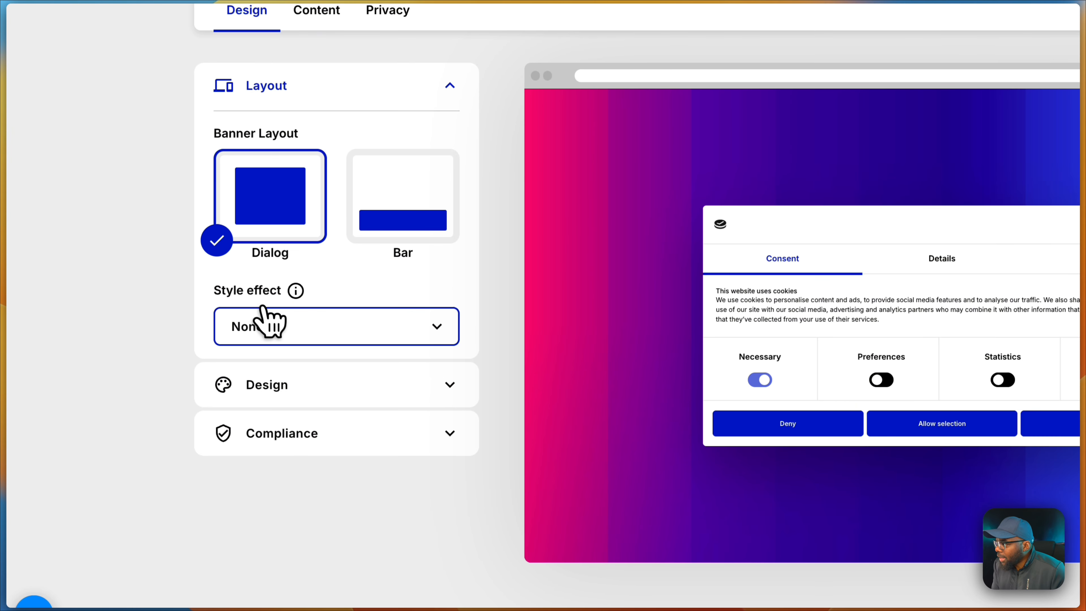
left_click(280, 329)
left_click(276, 411)
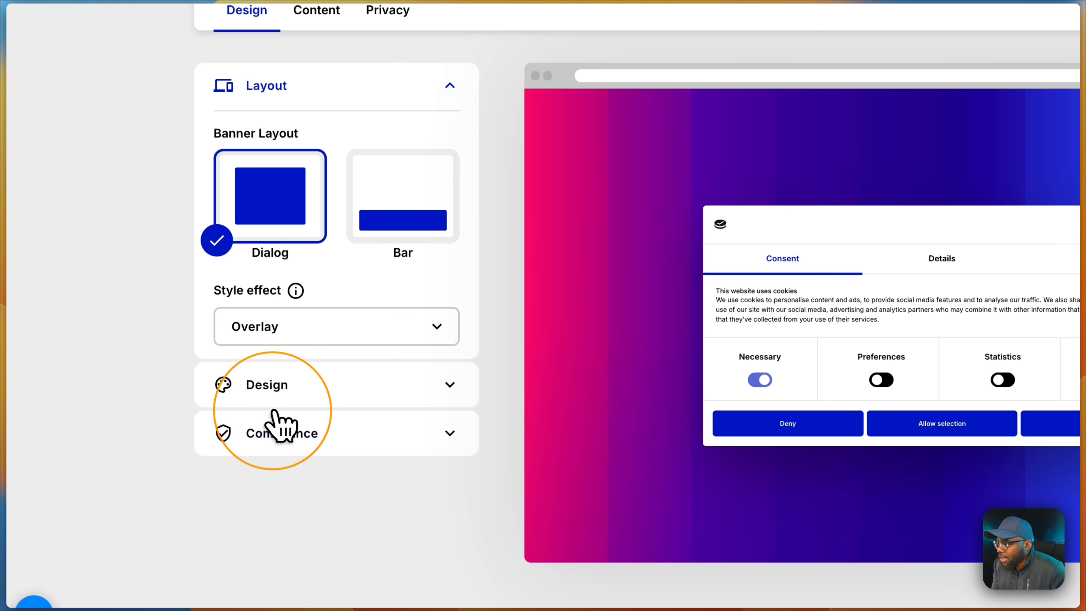
Keep the banner's Light theme and choose a button style with outlined Deny and Allow selection and a filled Allow all
left_click(325, 389)
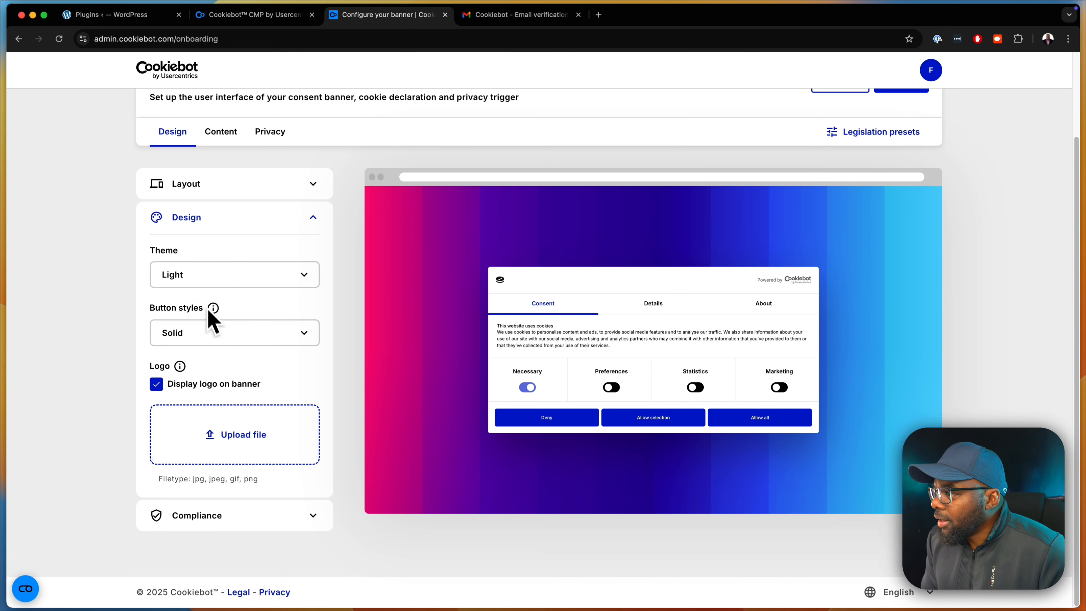
left_click(186, 276)
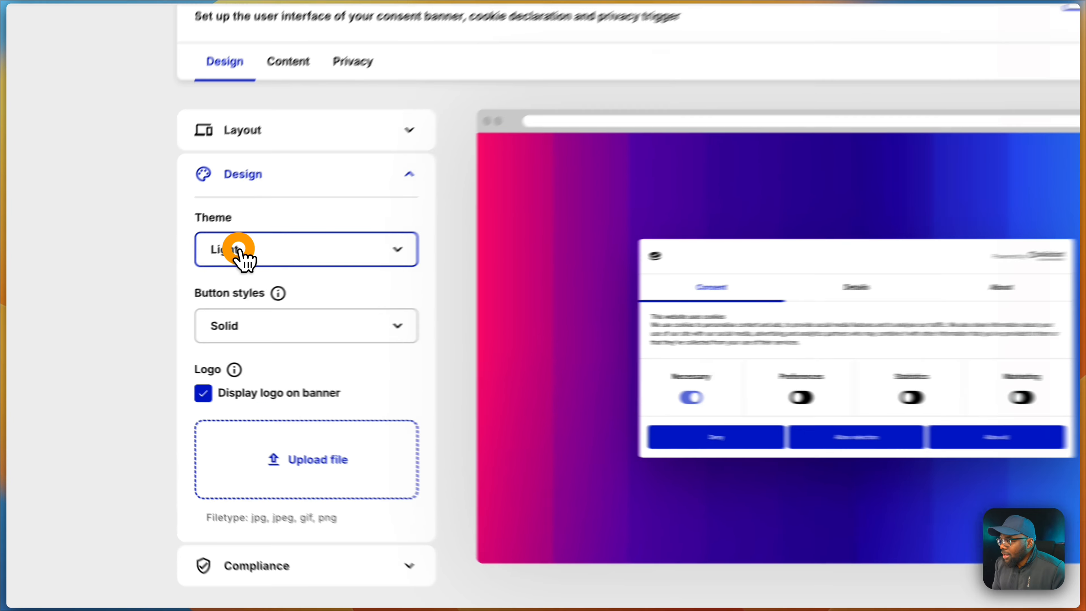
left_click(239, 327)
left_click(339, 257)
left_click(249, 286)
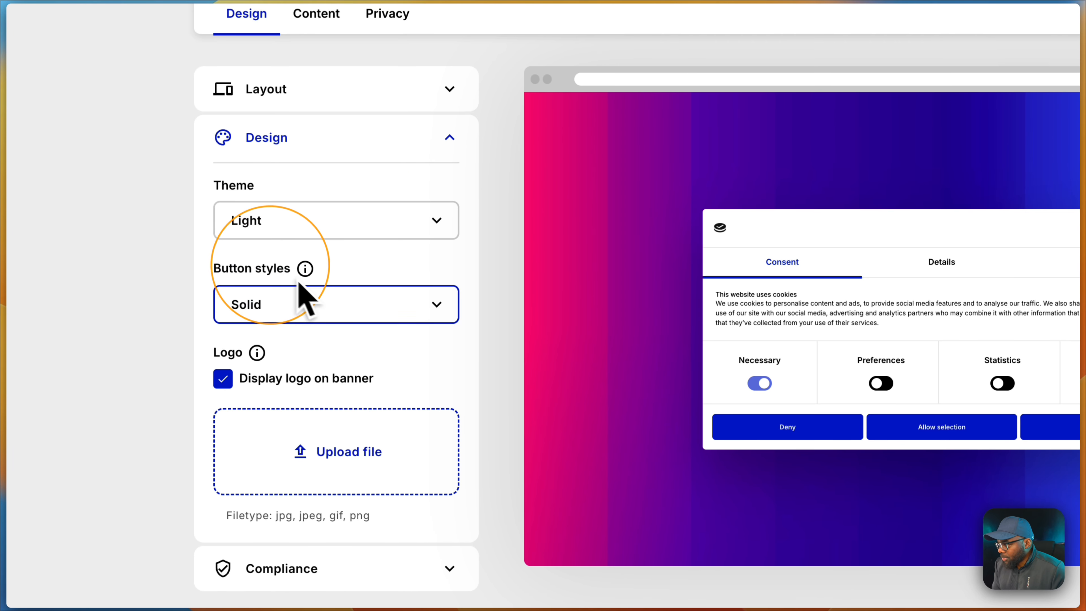
left_click(396, 323)
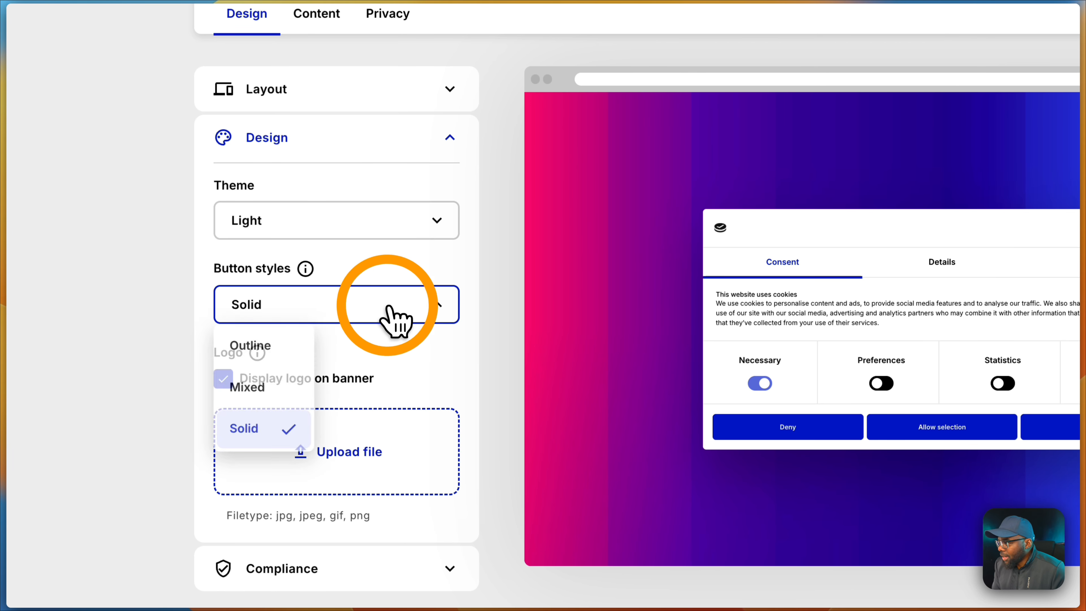
left_click(269, 347)
Open the compliance settings and keep Multi Level as the explicit consent type
left_click(364, 569)
scroll(447, 512, "down", 1)
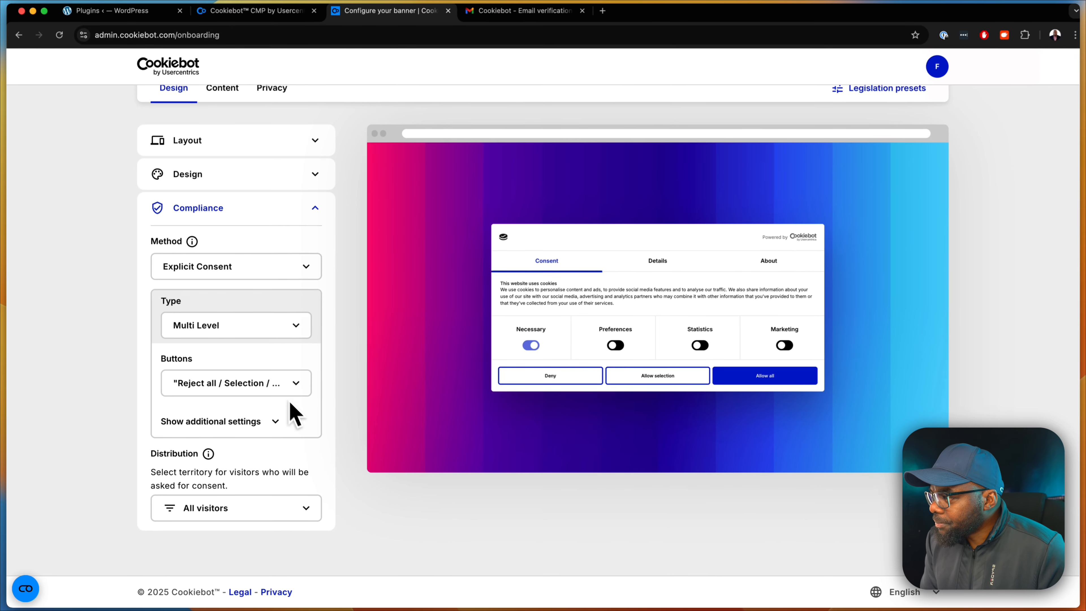
left_click(244, 327)
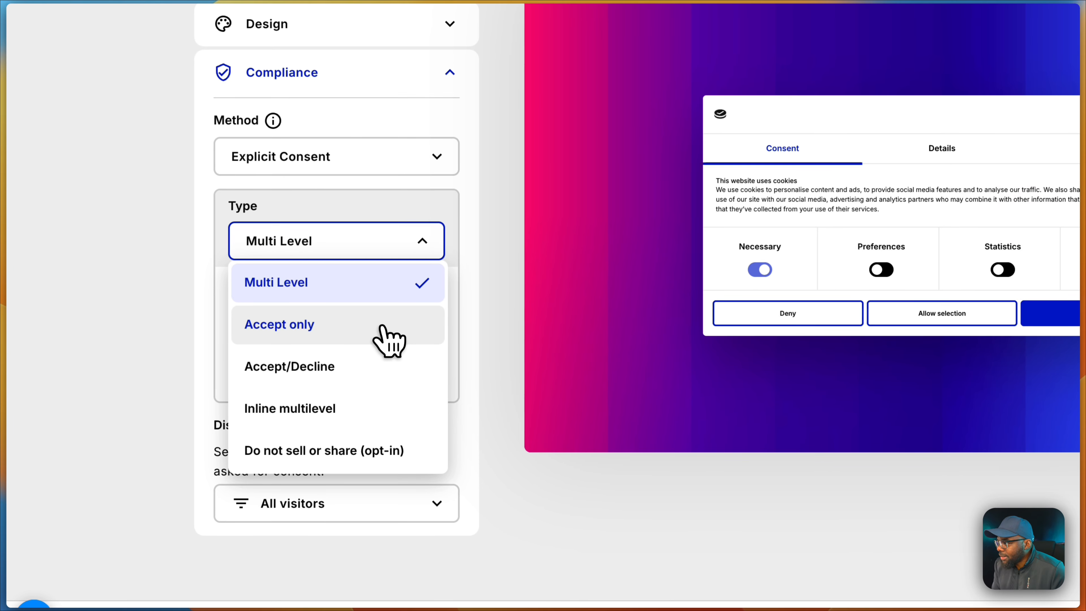
left_click(381, 283)
Try limiting the consent distribution to visitors from Africa, and set it back to All visitors
scroll(264, 415, "down", 1)
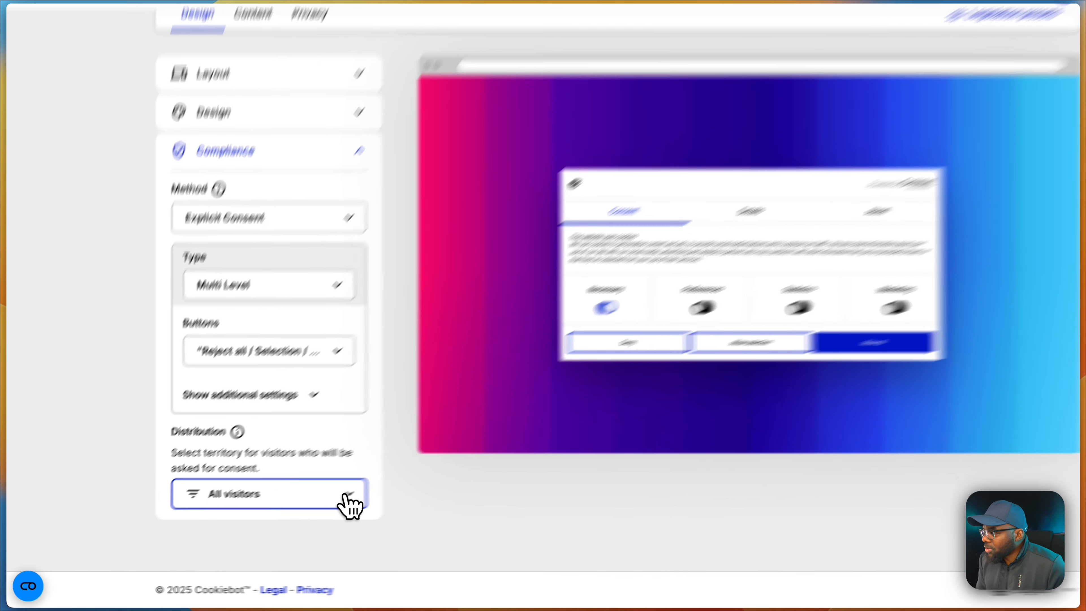
left_click(303, 514)
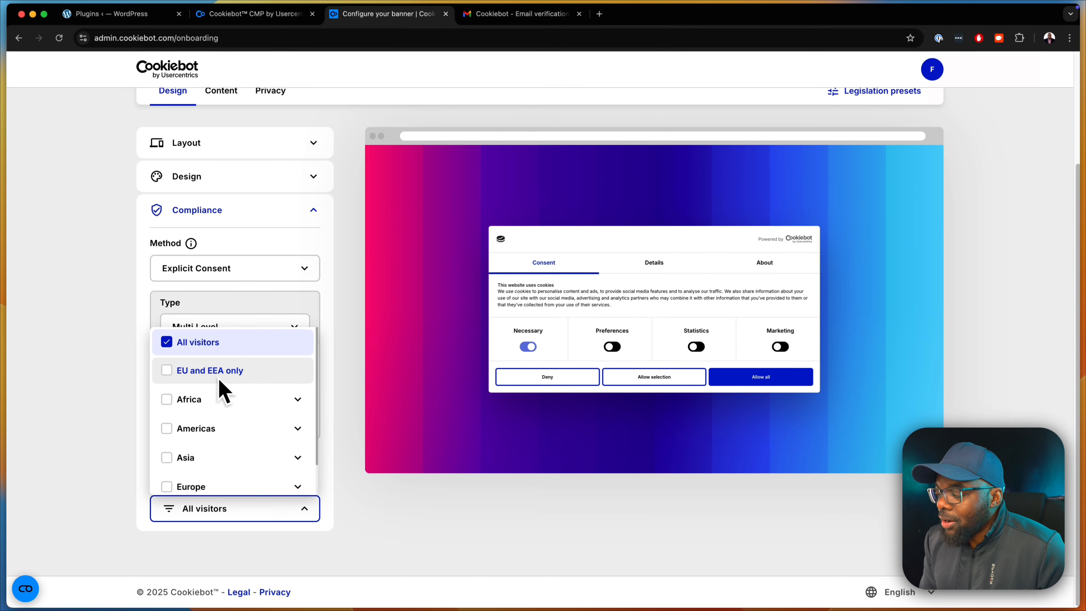
left_click(190, 399)
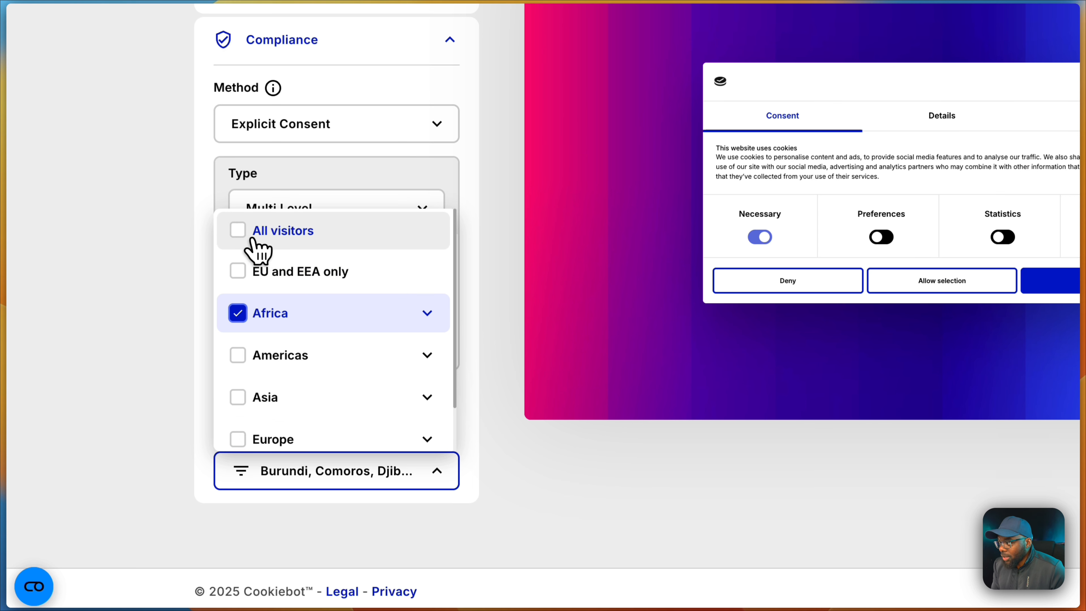
left_click(180, 345)
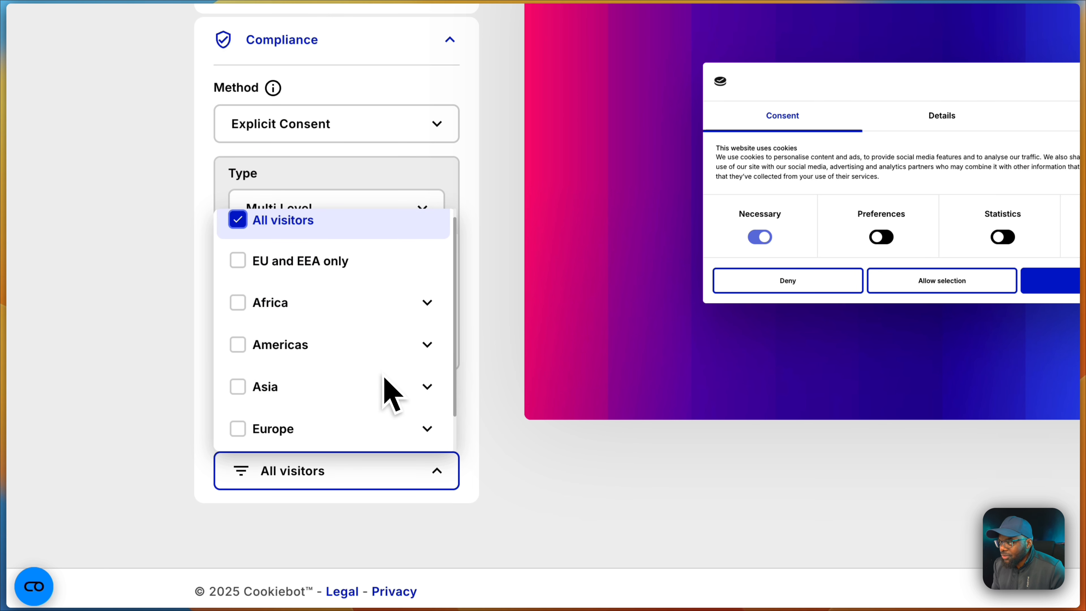
scroll(385, 377, "down", 1)
left_click(476, 461)
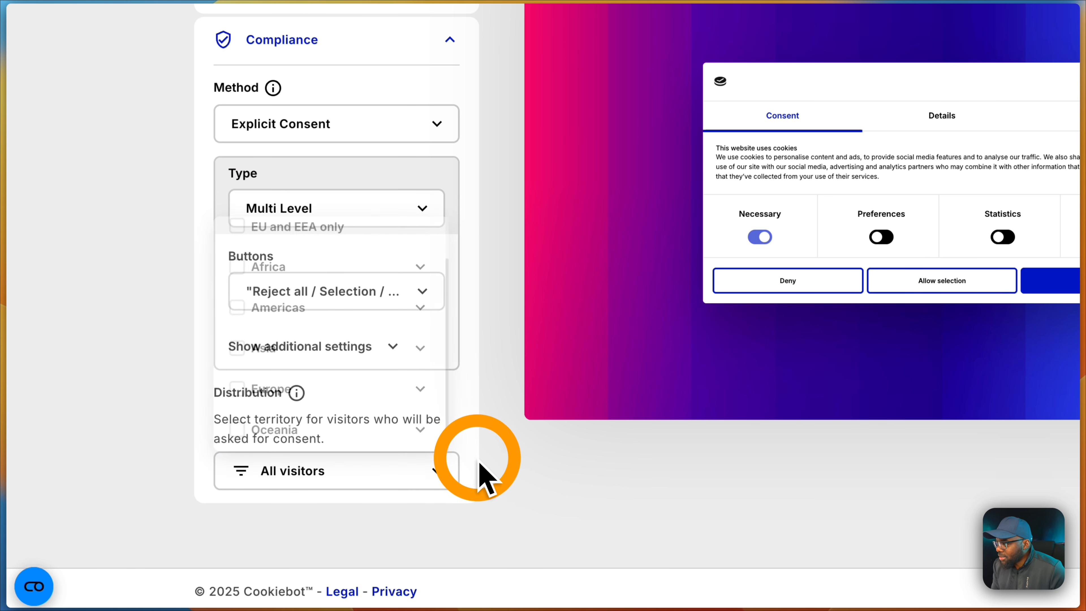
Change the consent banner layout to Bar
scroll(436, 360, "up", 3)
scroll(417, 201, "up", 4)
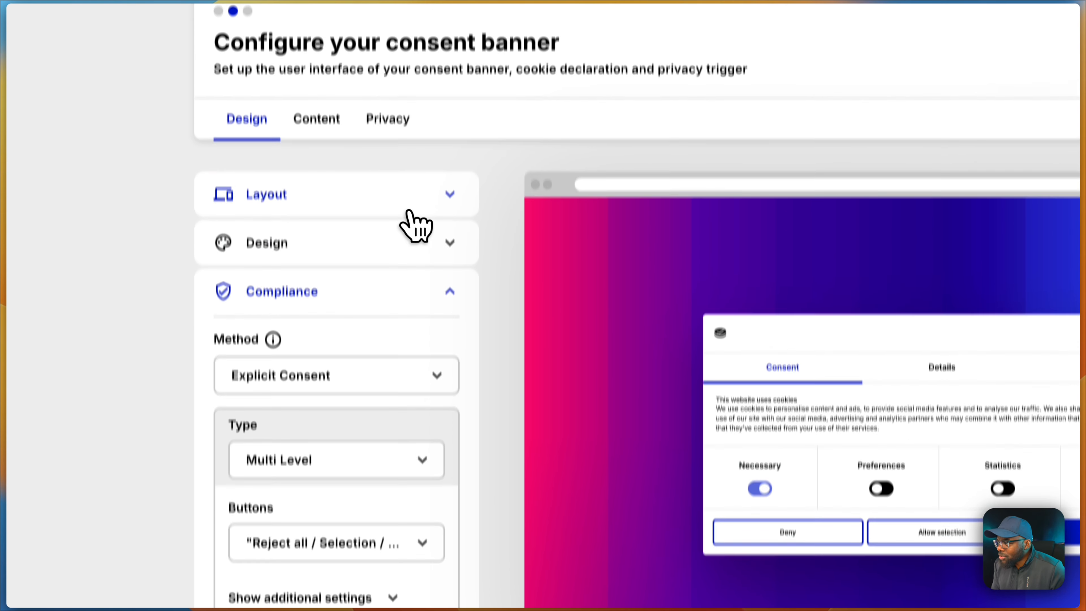
left_click(400, 233)
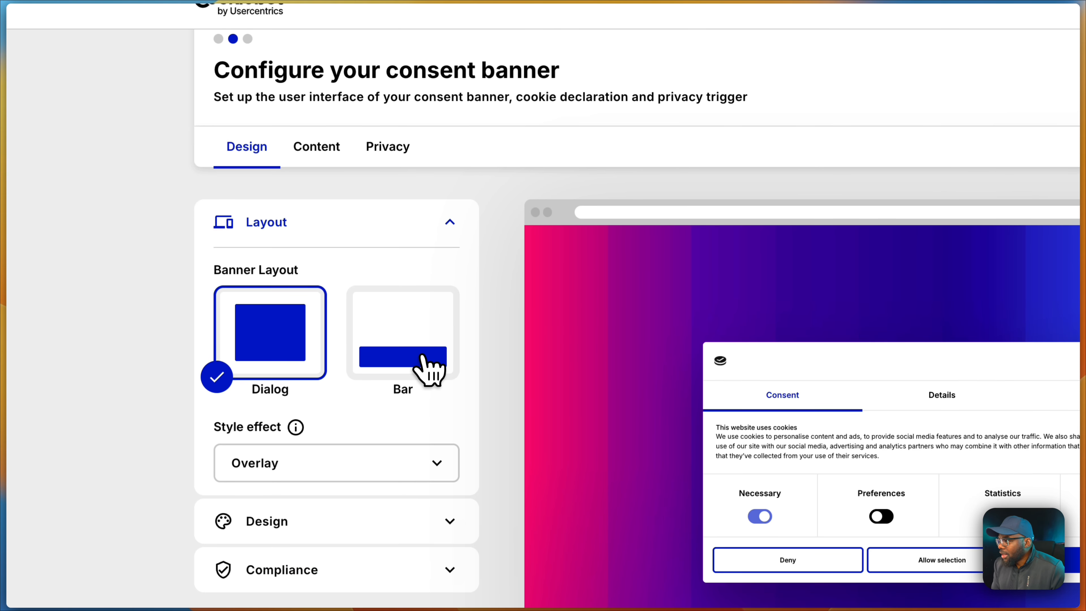
left_click(410, 354)
Examine the banner's default language options and its content texts, including headings, button labels and cookie category introductions
left_click(316, 146)
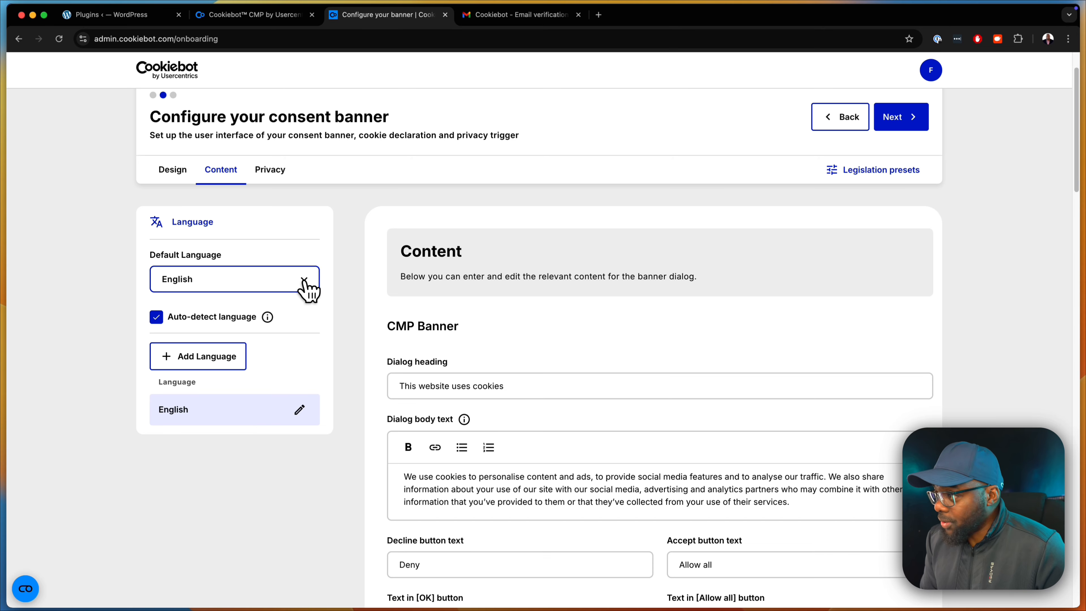
left_click(433, 304)
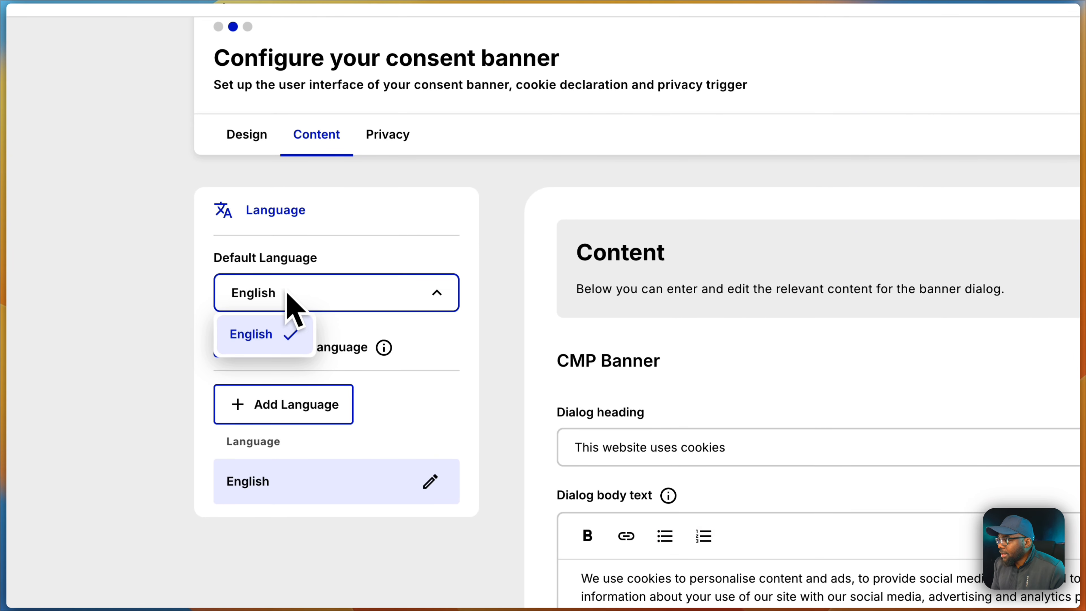
left_click(359, 297)
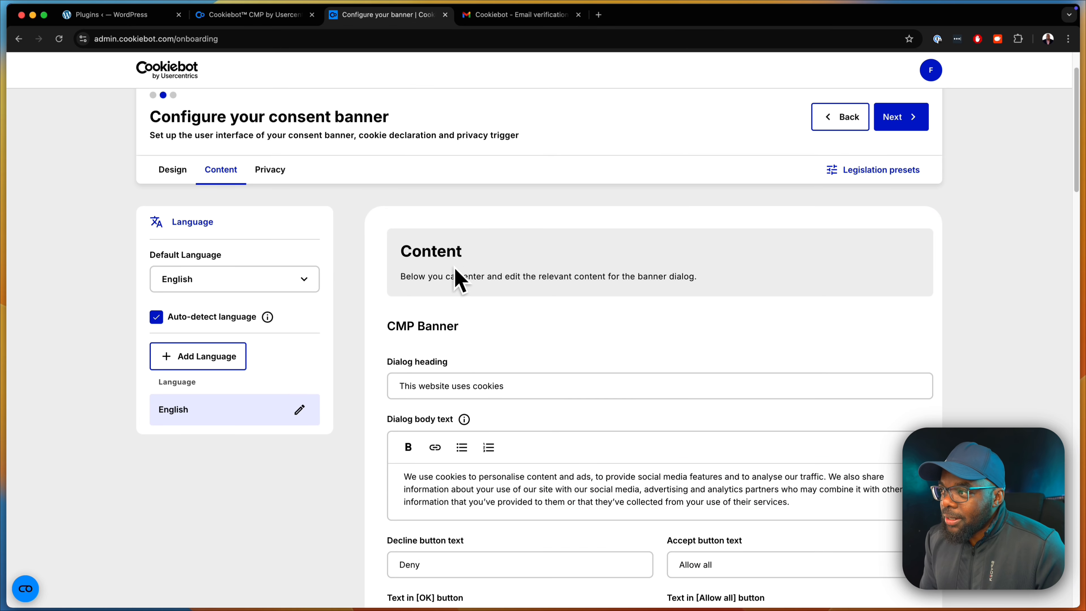
scroll(481, 326, "down", 2)
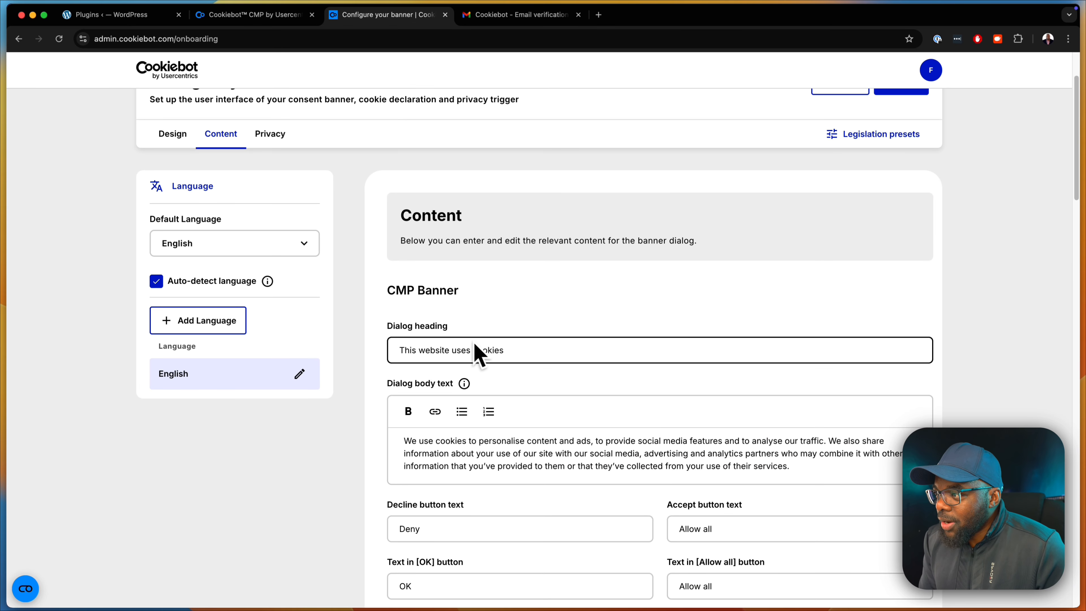
left_click_drag(404, 440, 790, 467)
scroll(642, 453, "down", 6)
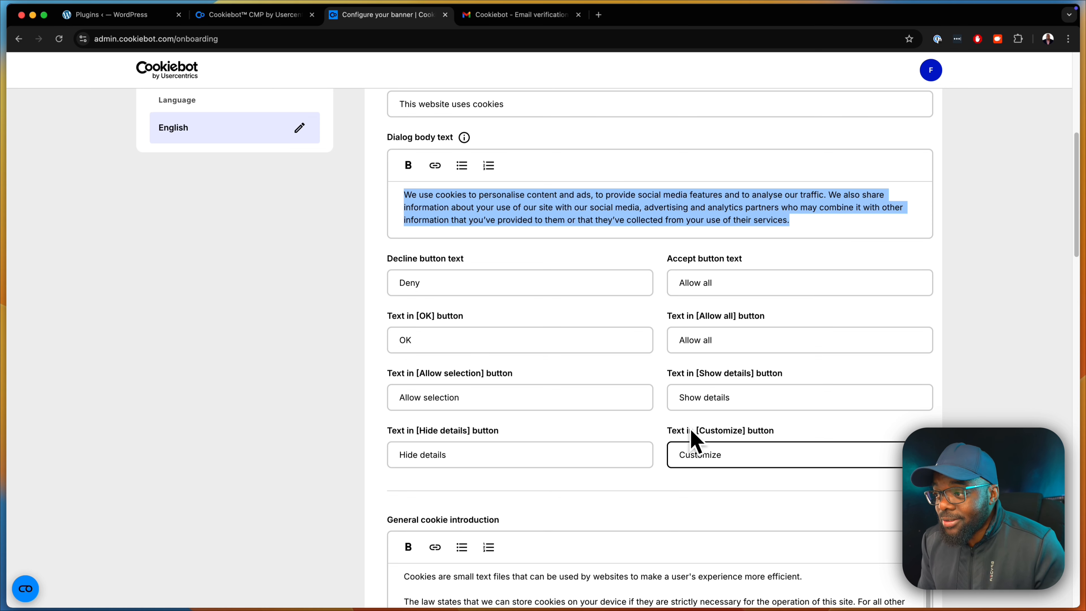
scroll(695, 440, "down", 6)
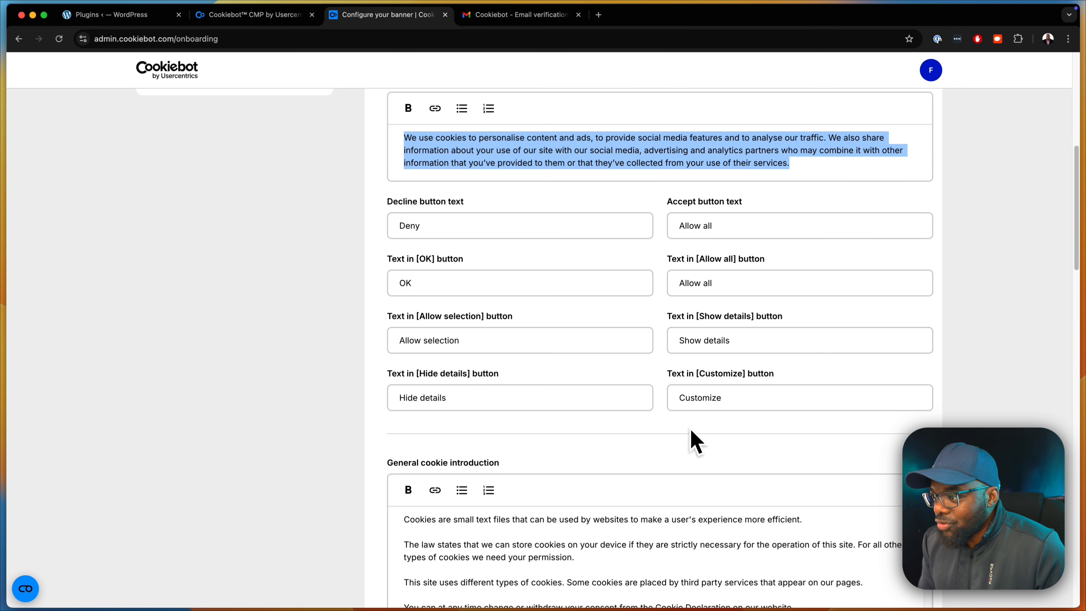
scroll(695, 440, "down", 8)
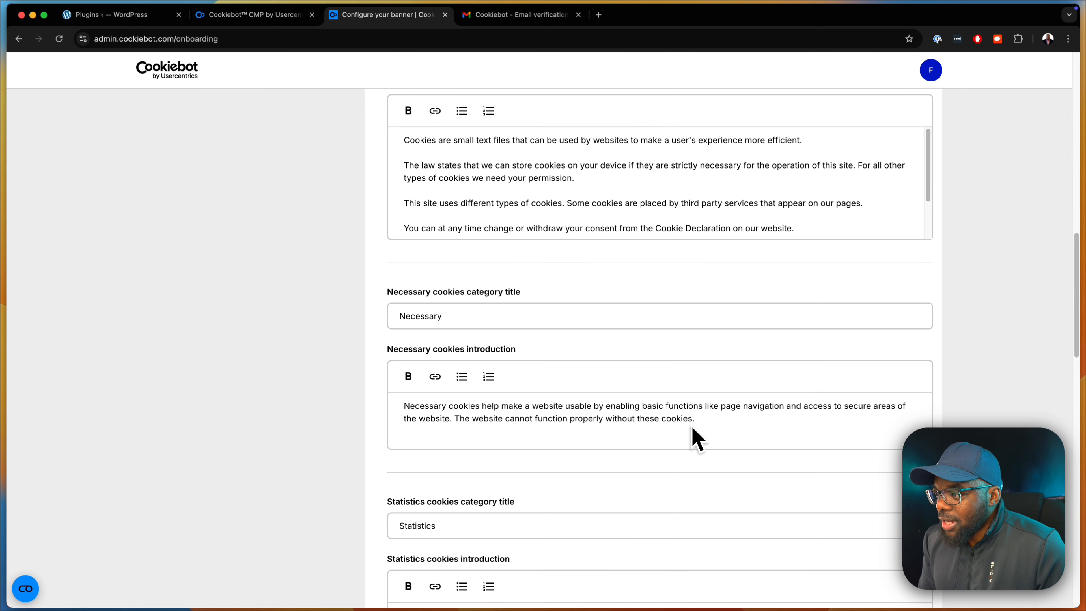
scroll(698, 438, "down", 13)
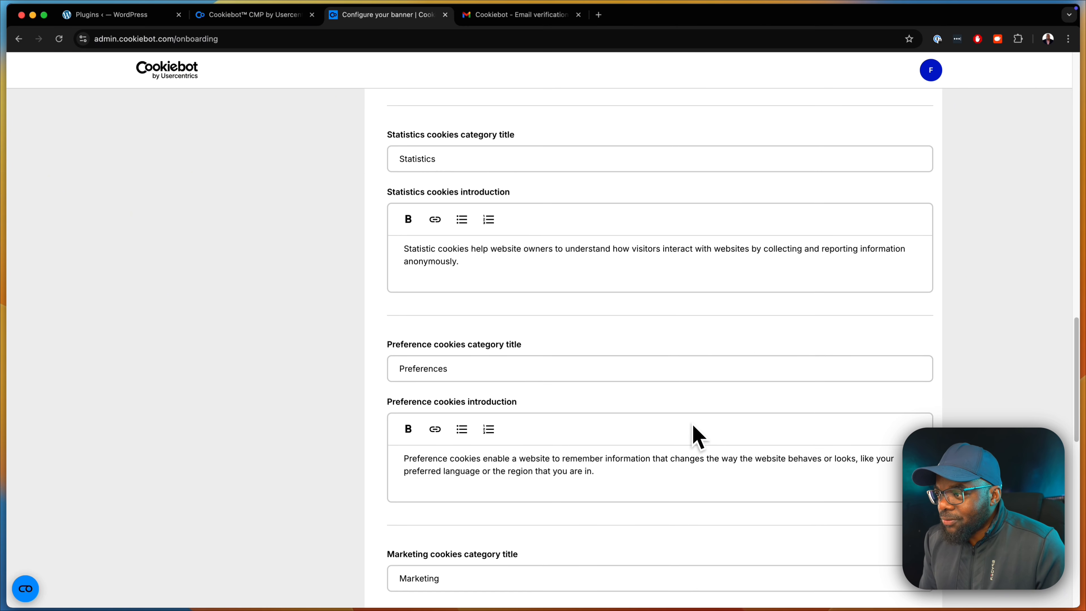
scroll(694, 425, "down", 6)
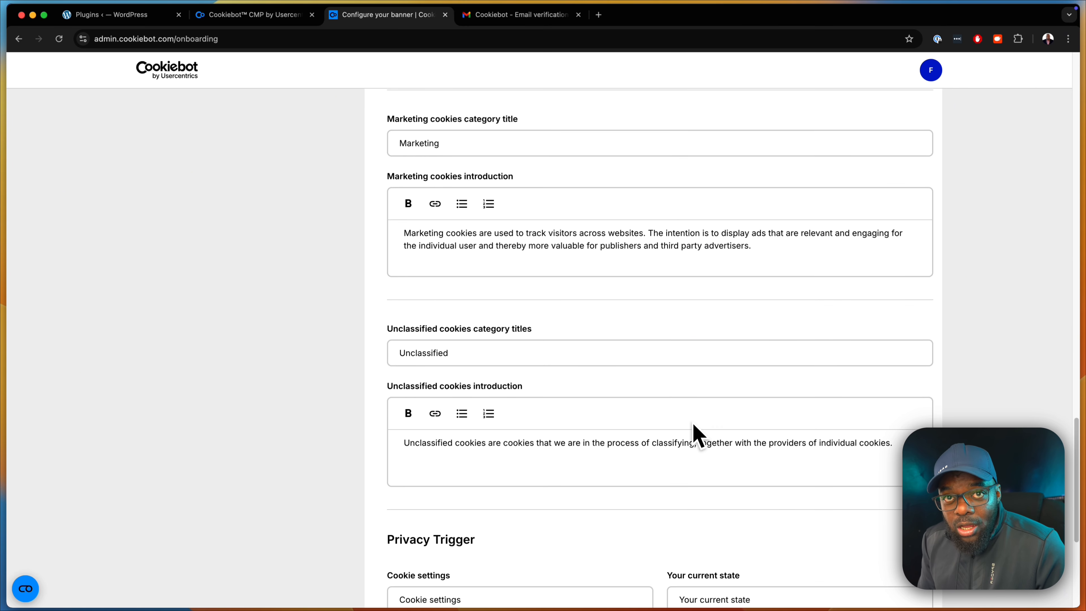
scroll(693, 422, "up", 20)
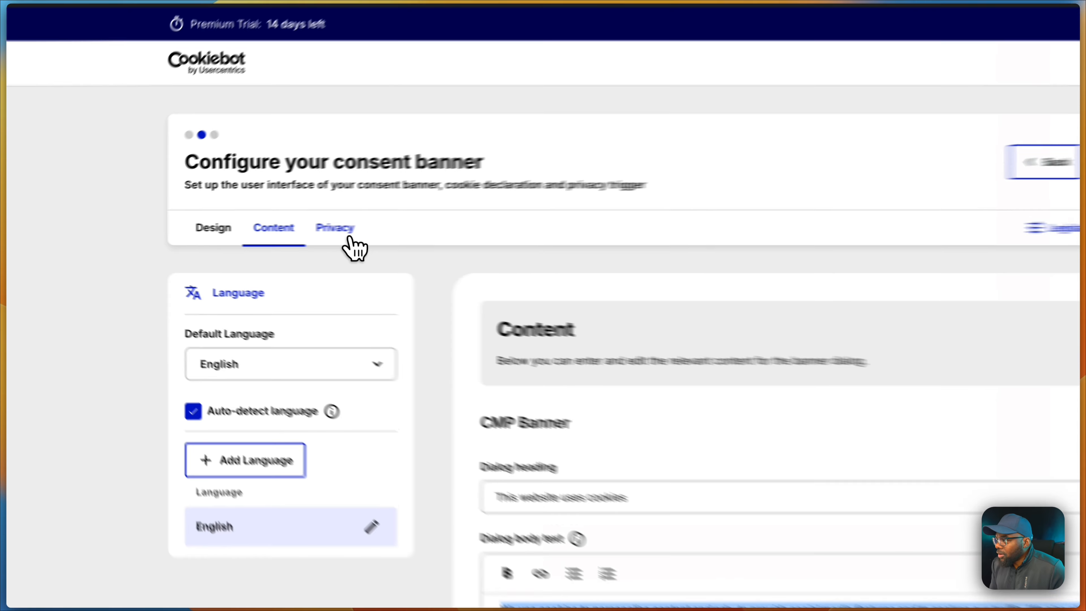
Open the privacy trigger settings and set the privacy button's position to Bottom Right
left_click(270, 229)
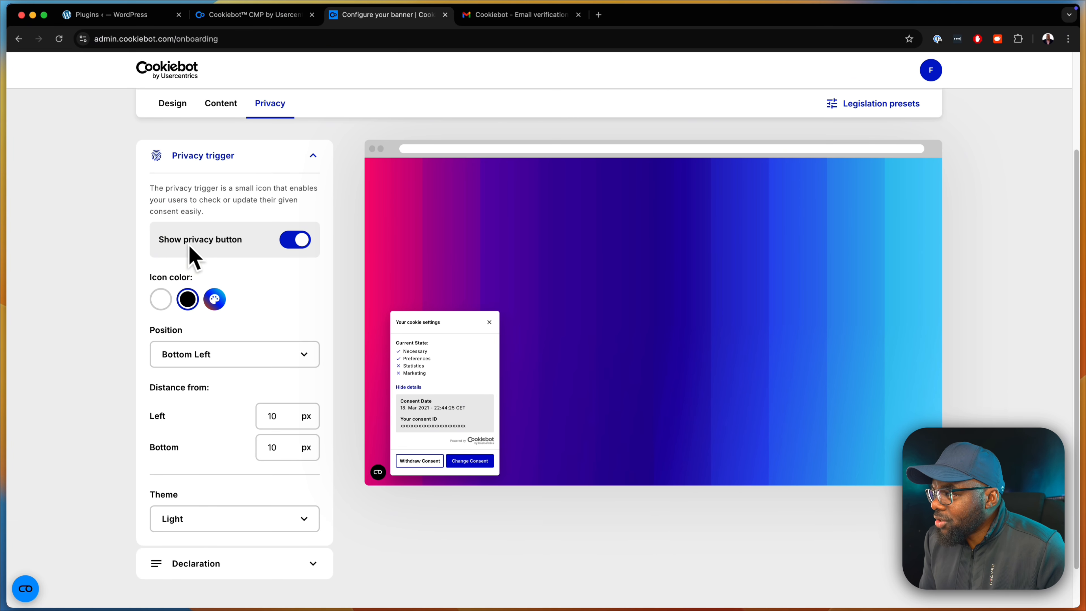
scroll(238, 299, "down", 2)
left_click(234, 307)
left_click(188, 364)
left_click(234, 307)
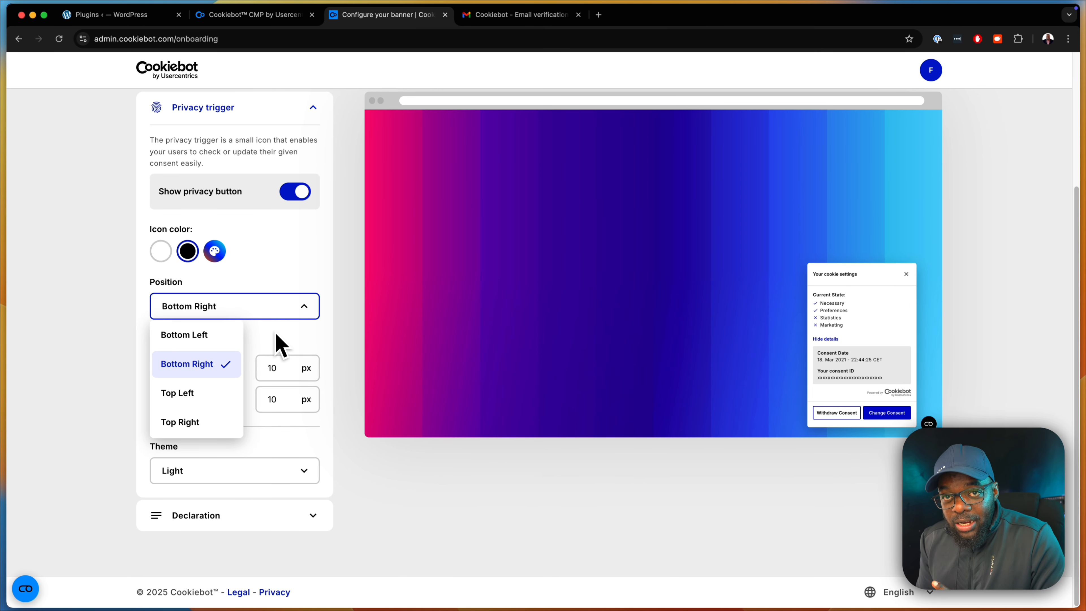
left_click(276, 335)
Set the privacy button's distance to 20 px from the right and 20 px from the bottom
left_click_drag(278, 369, 261, 368)
type("20")
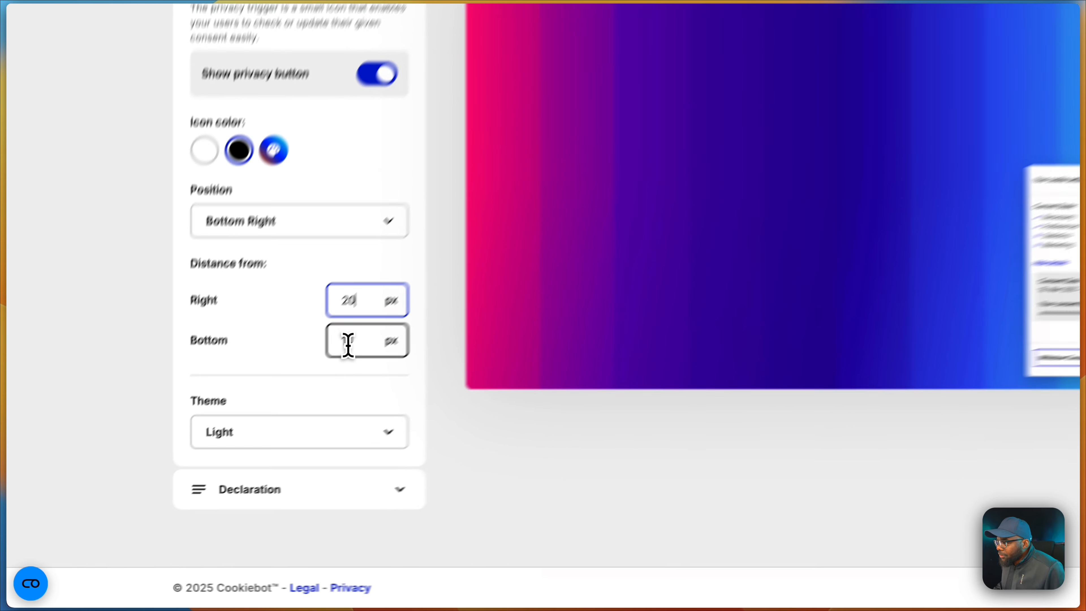
double_click(348, 342)
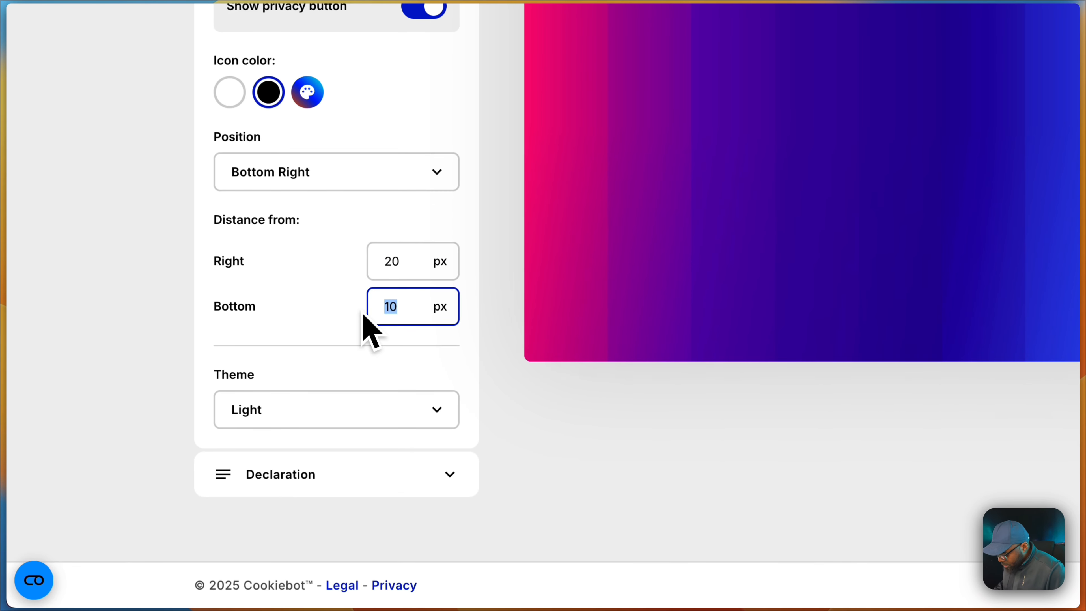
type("20")
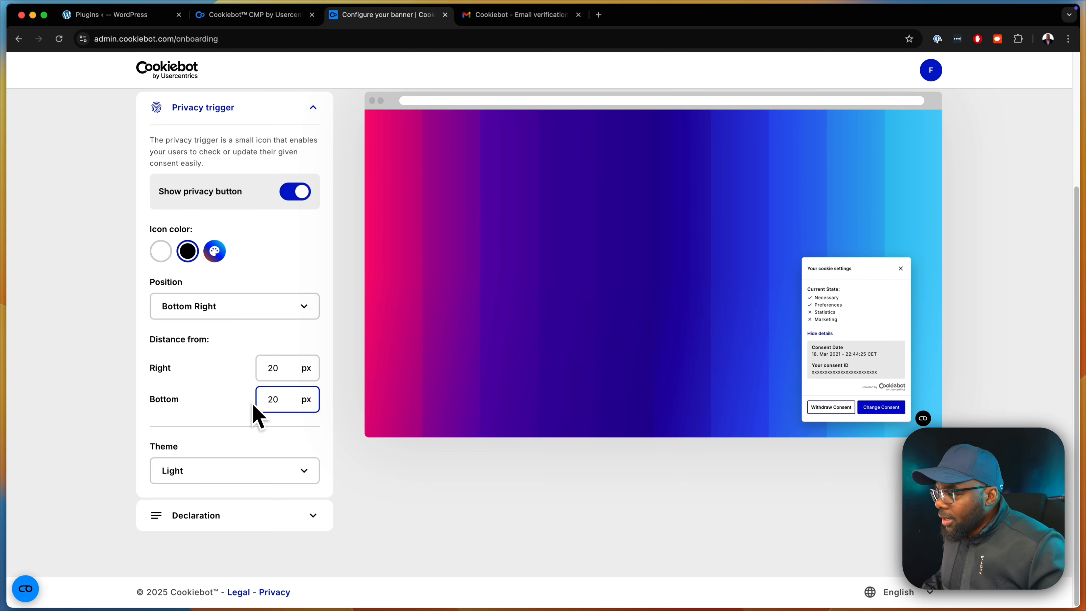
Set the privacy trigger's theme to Dark
left_click(262, 477)
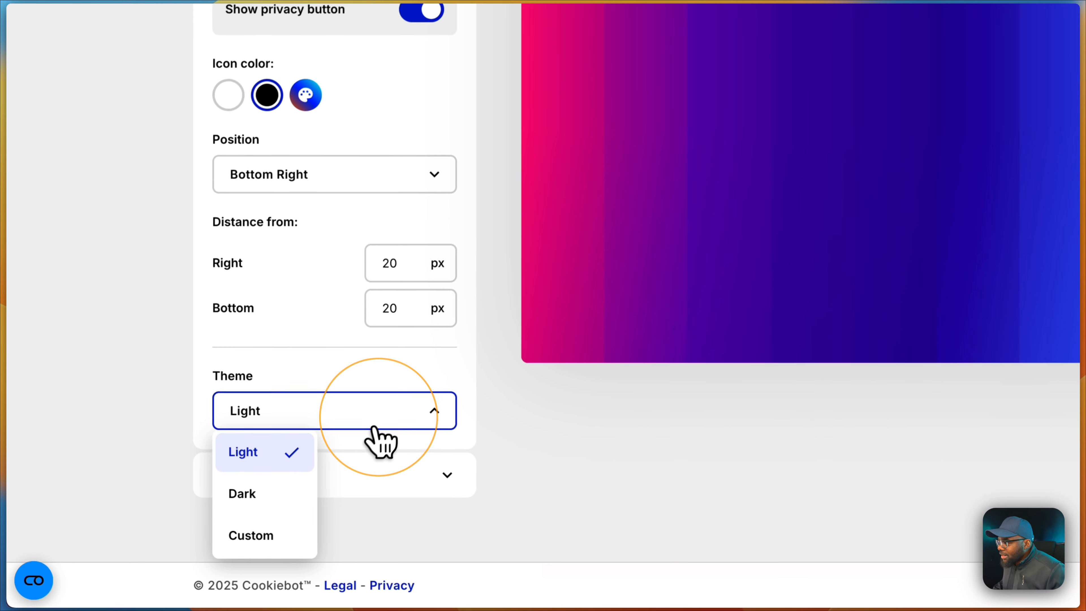
left_click(292, 507)
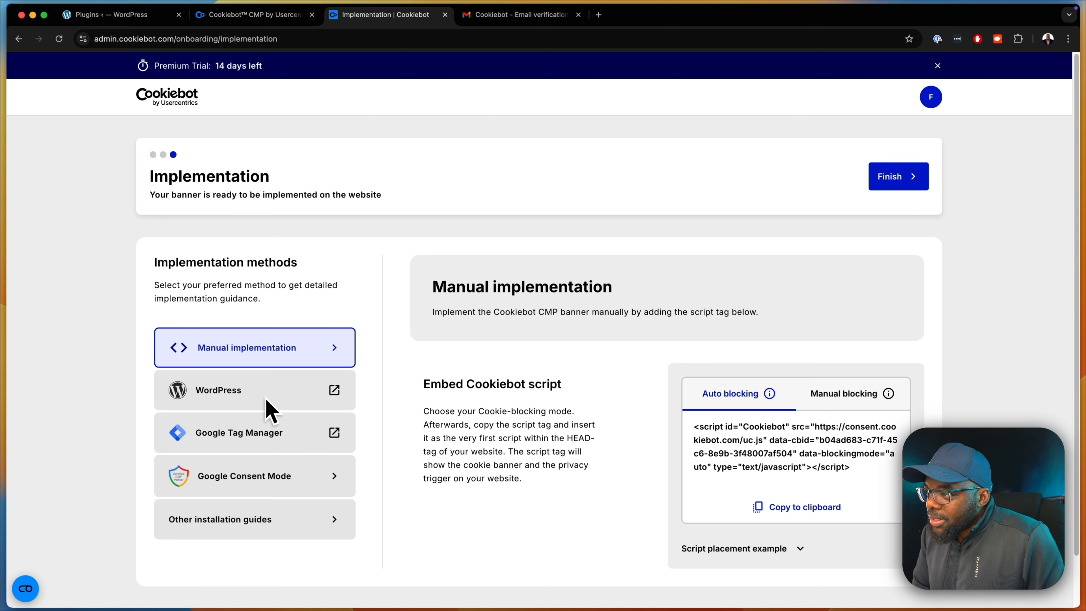
Copy the auto-blocking Cookiebot embed script from the manual implementation instructions
left_click(799, 507)
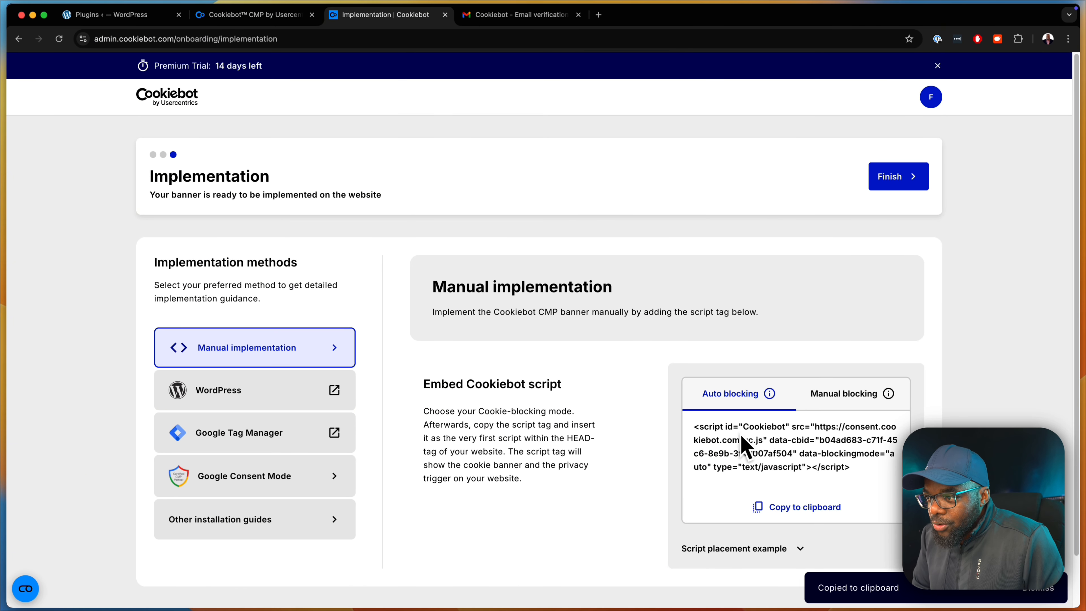
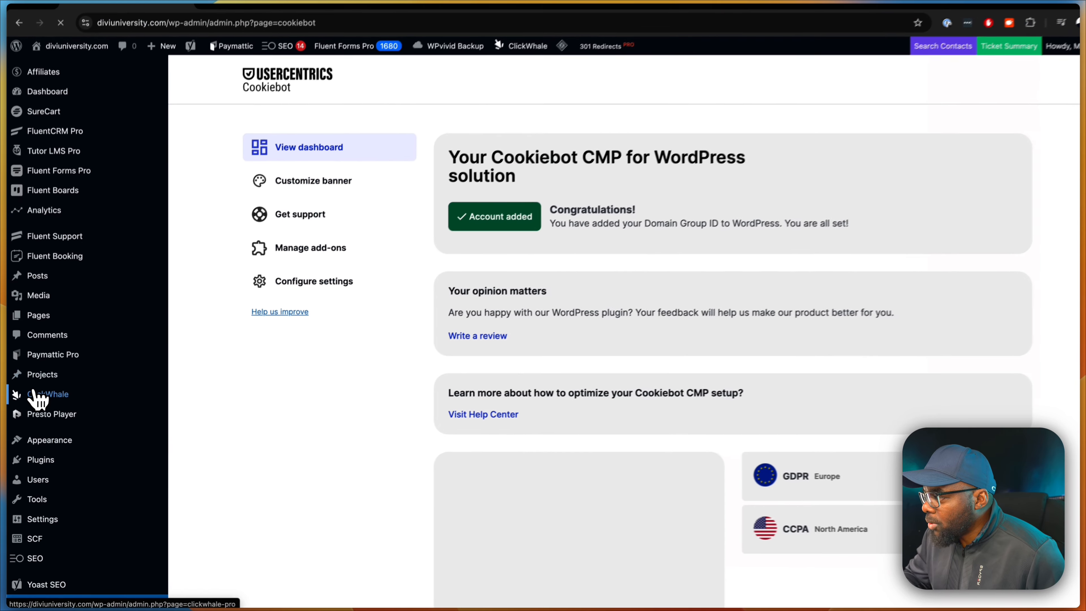
Open the Cookiebot plugin's settings in the WordPress admin and locate the field for the Domain Group ID
scroll(95, 476, "down", 6)
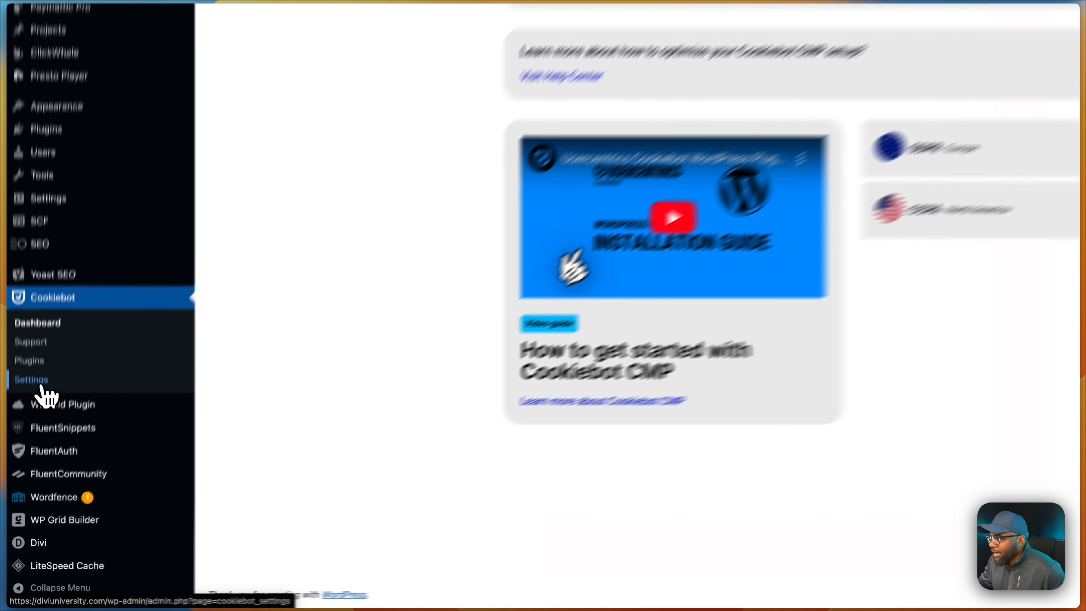
left_click(39, 382)
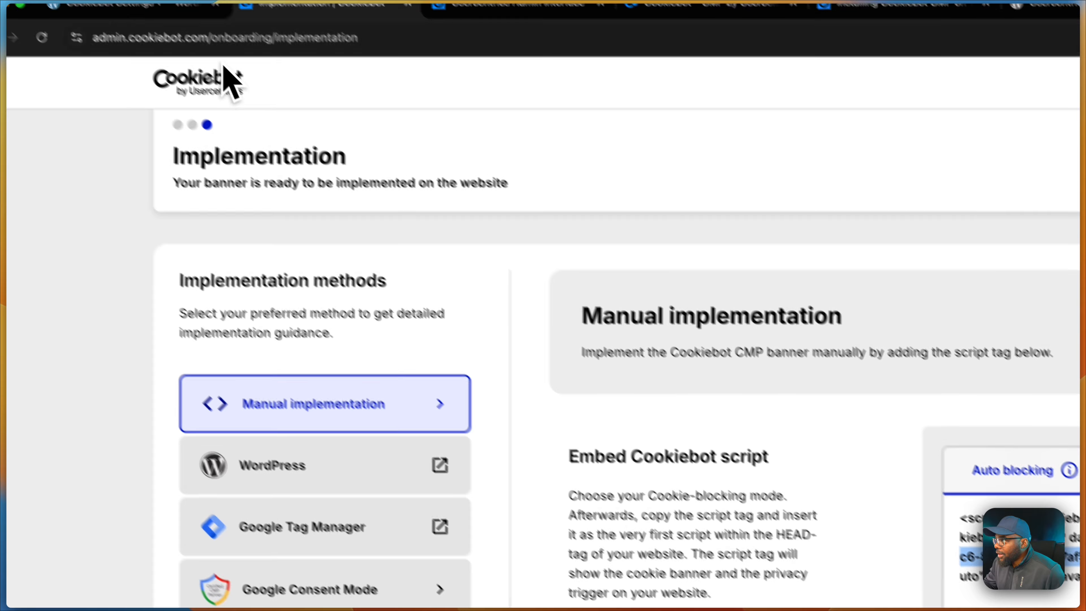
left_click(170, 20)
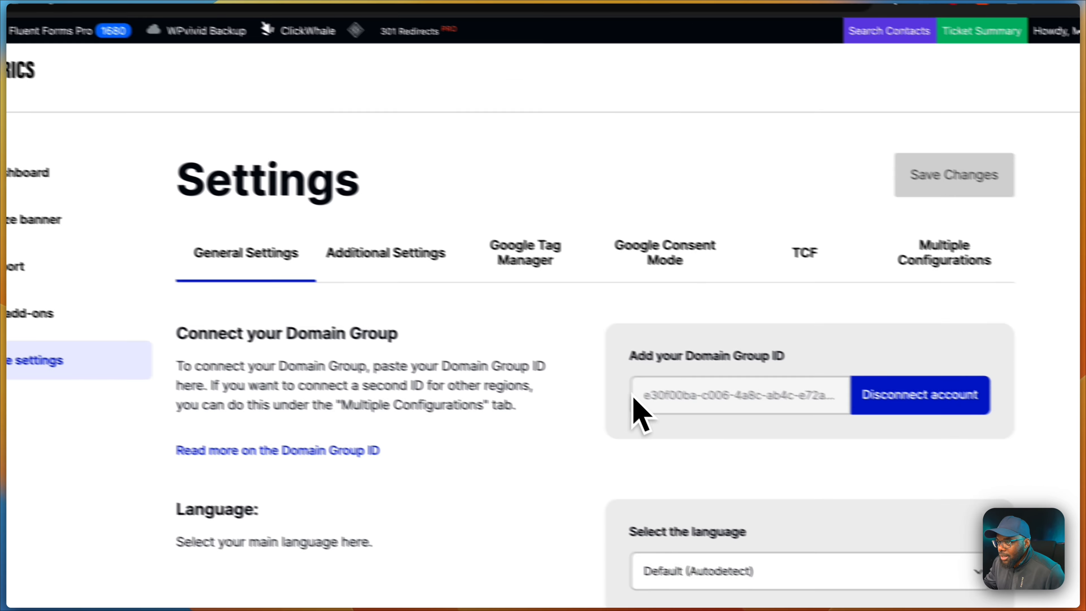
left_click(634, 399)
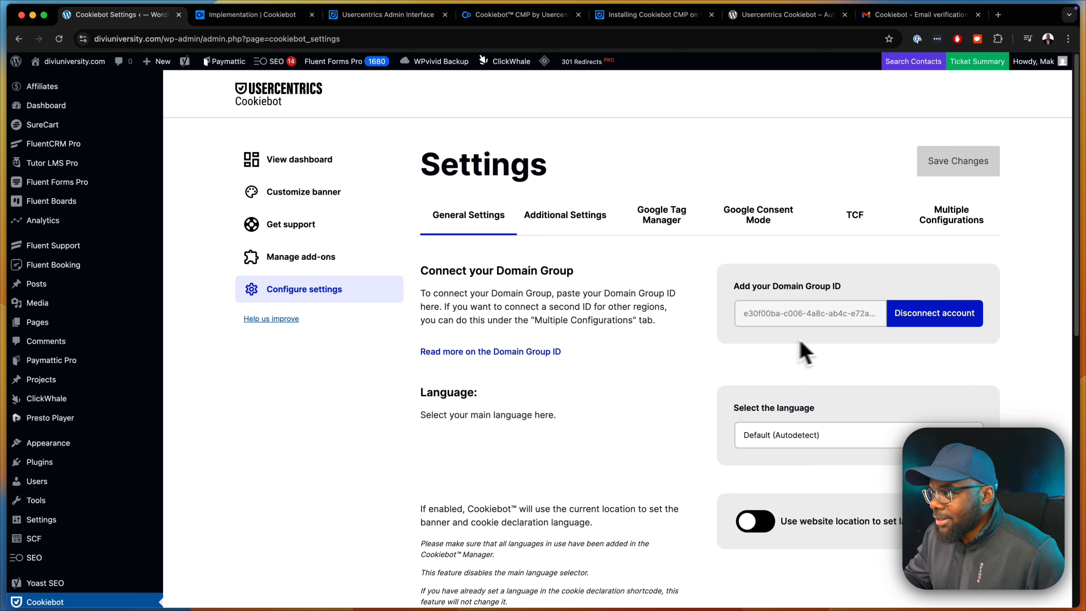
Review the plugin's language options and its additional settings for automatic updates, banner display, declaration script loading and ignored scripts
scroll(584, 411, "down", 2)
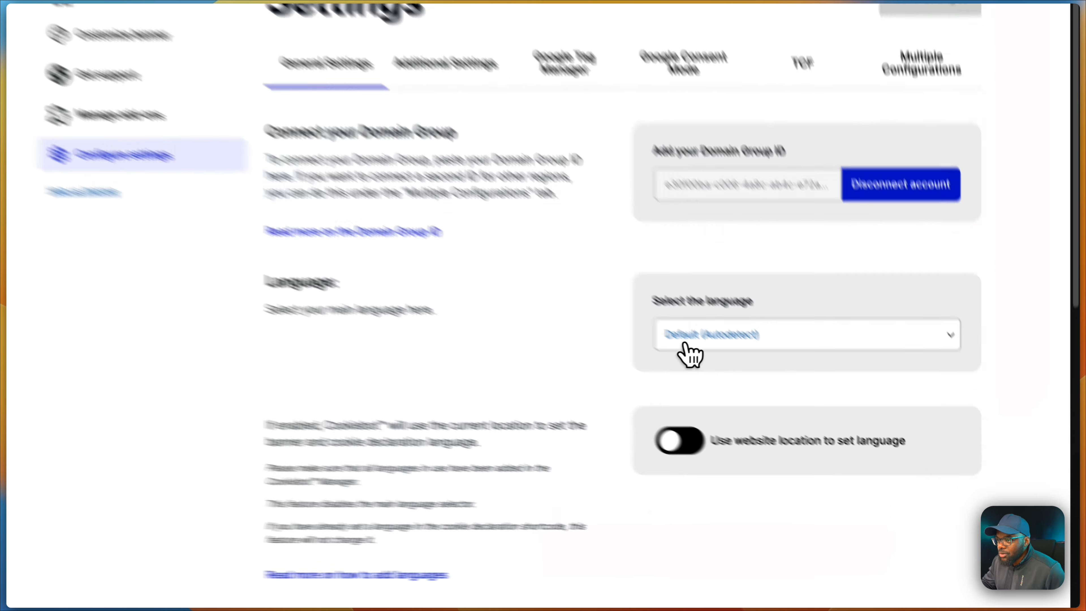
left_click(446, 63)
scroll(658, 428, "down", 3)
scroll(658, 427, "down", 2)
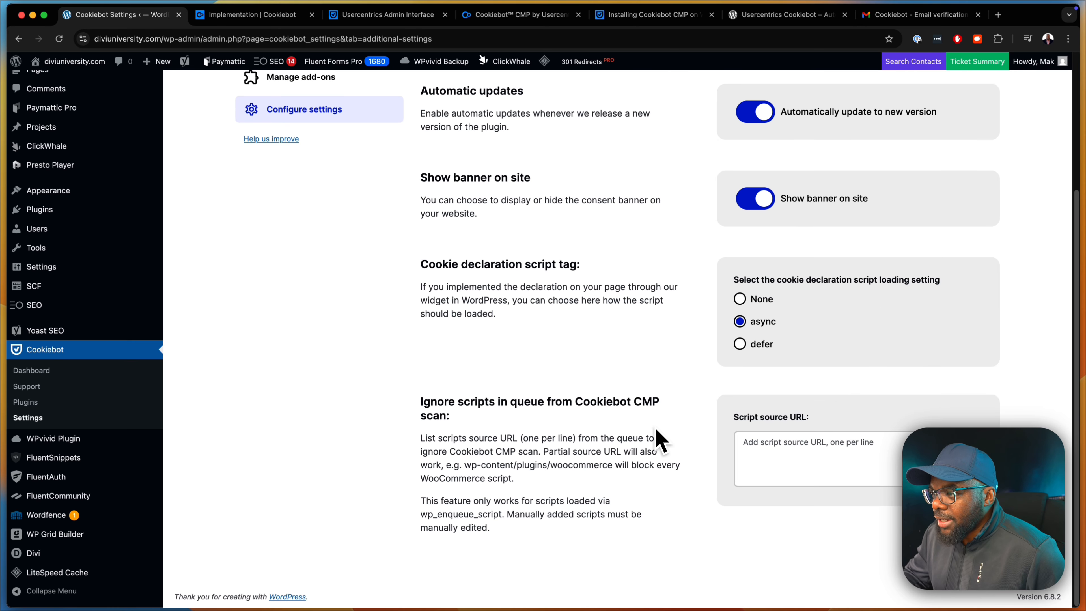
scroll(657, 427, "up", 5)
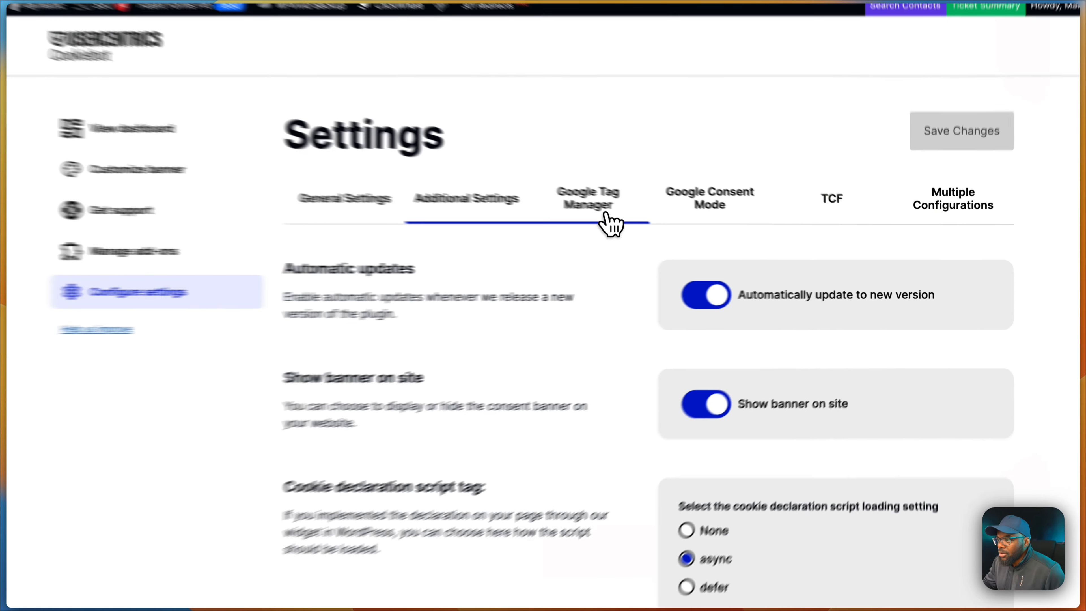
Open the plugin's Google Tag Manager settings and enable the Google Tag Manager option
left_click(669, 217)
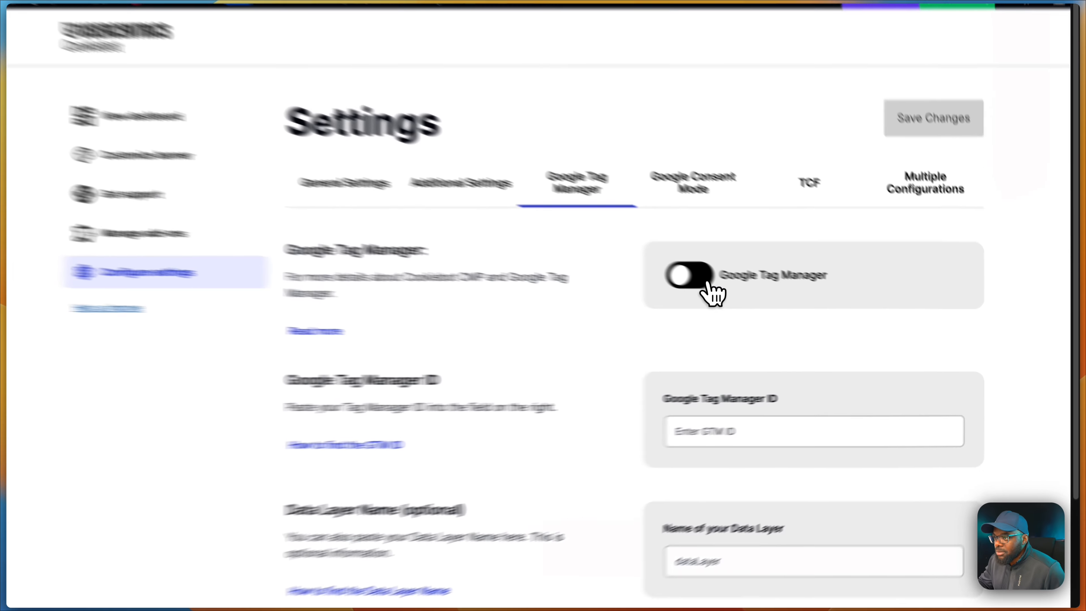
left_click(708, 285)
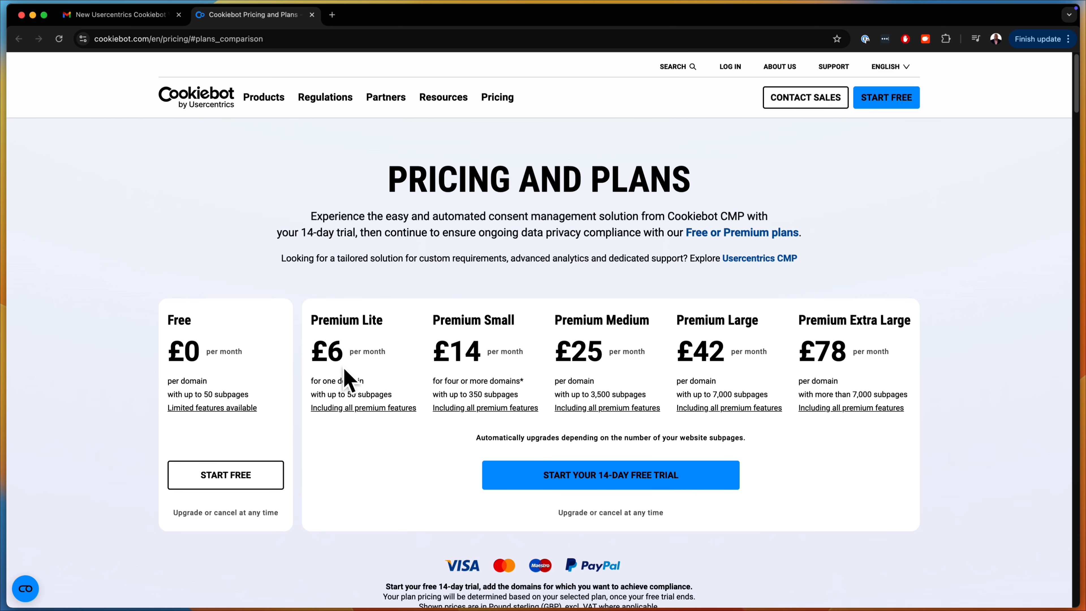
Examine the Cookiebot pricing page, comparing the Free and Premium plans and the list of features included in all Premium plans
left_click(363, 408)
left_click(539, 385)
left_click(637, 316)
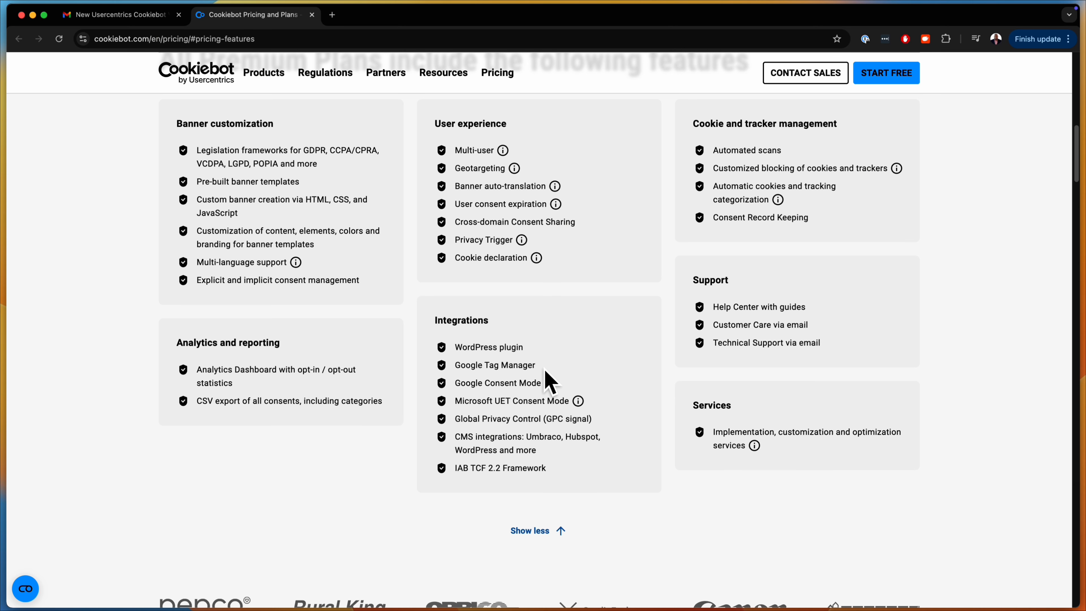
scroll(544, 368, "up", 12)
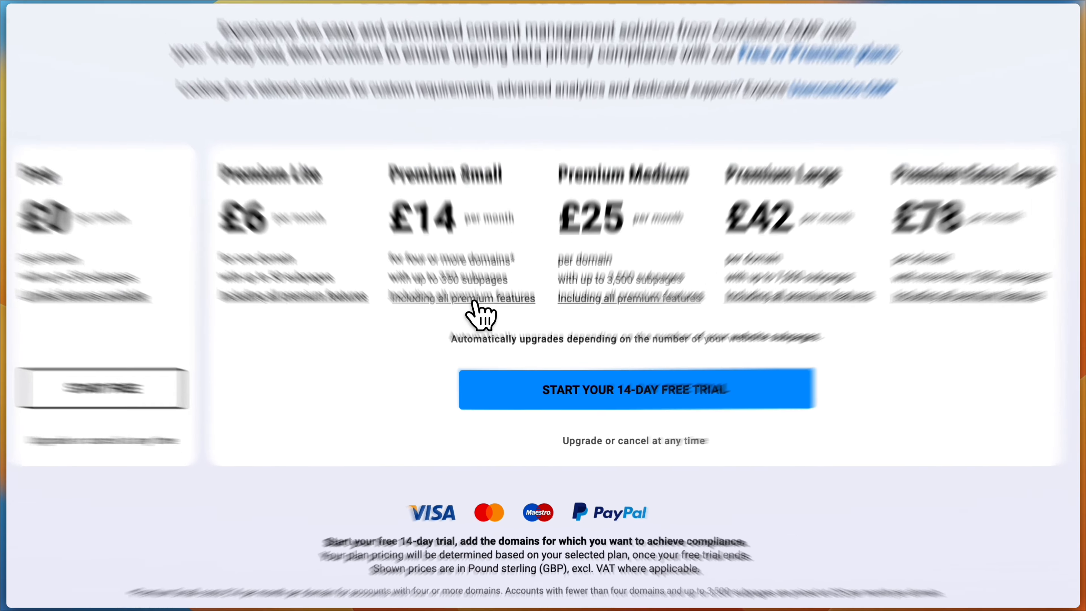
left_click(487, 346)
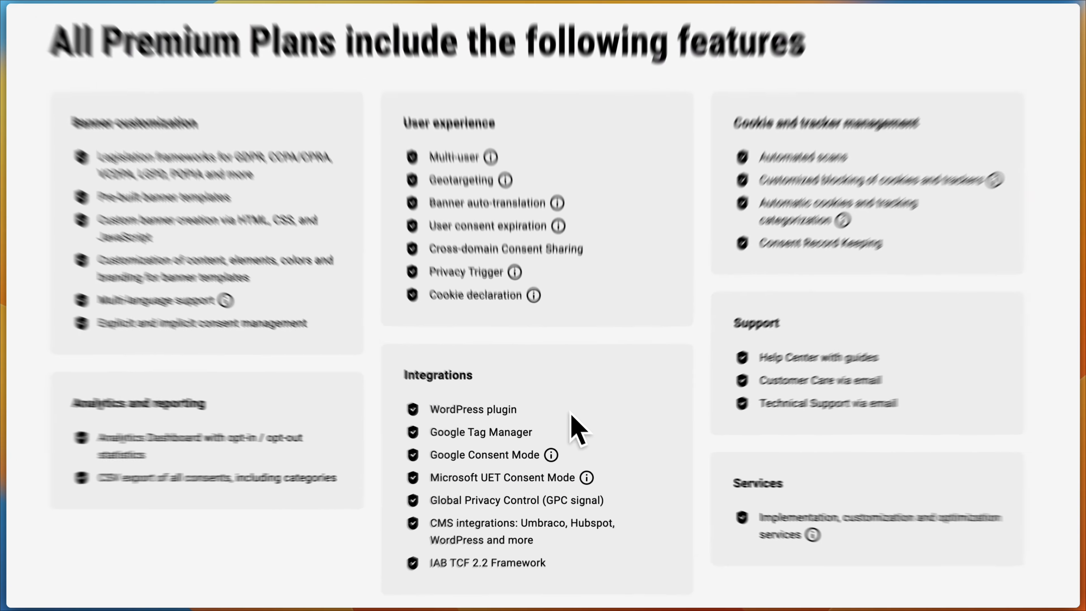
mouse_move(564, 113)
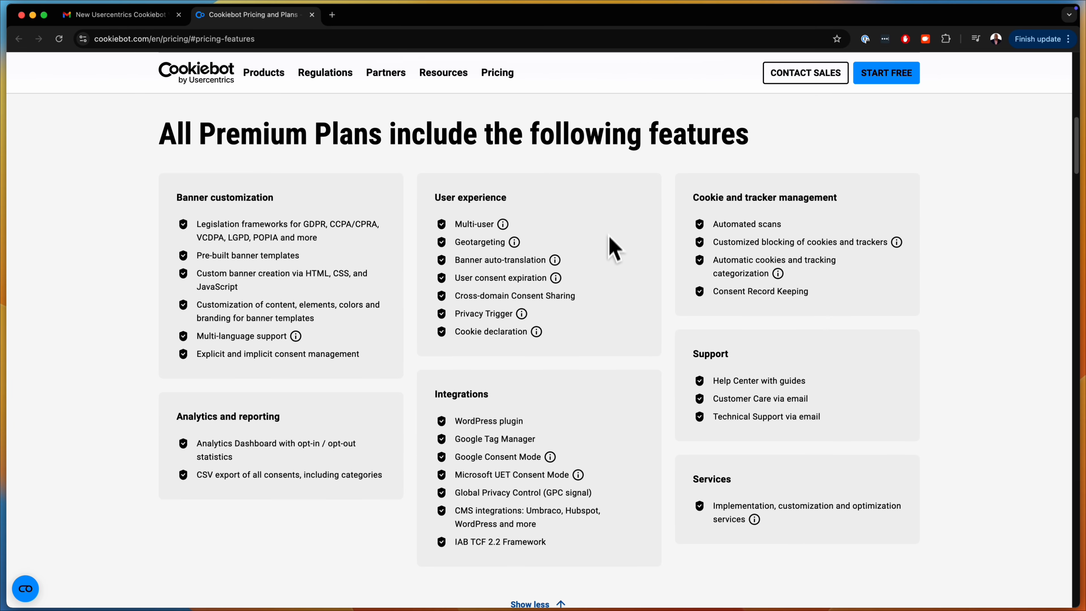
scroll(593, 402, "down", 1)
scroll(590, 396, "down", 1)
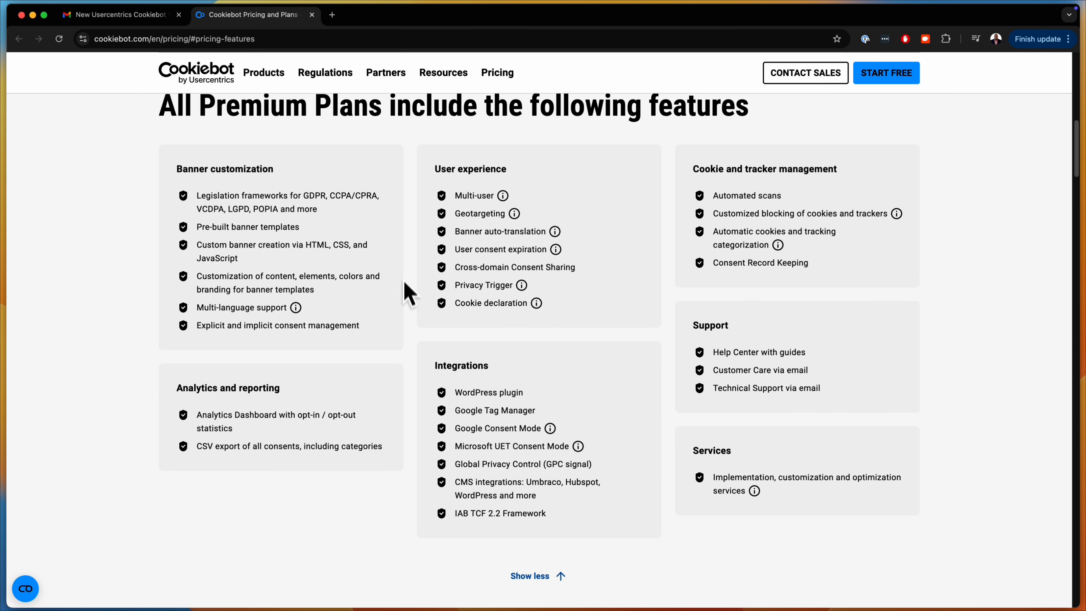
scroll(608, 449, "up", 1)
scroll(613, 462, "up", 8)
scroll(613, 464, "up", 5)
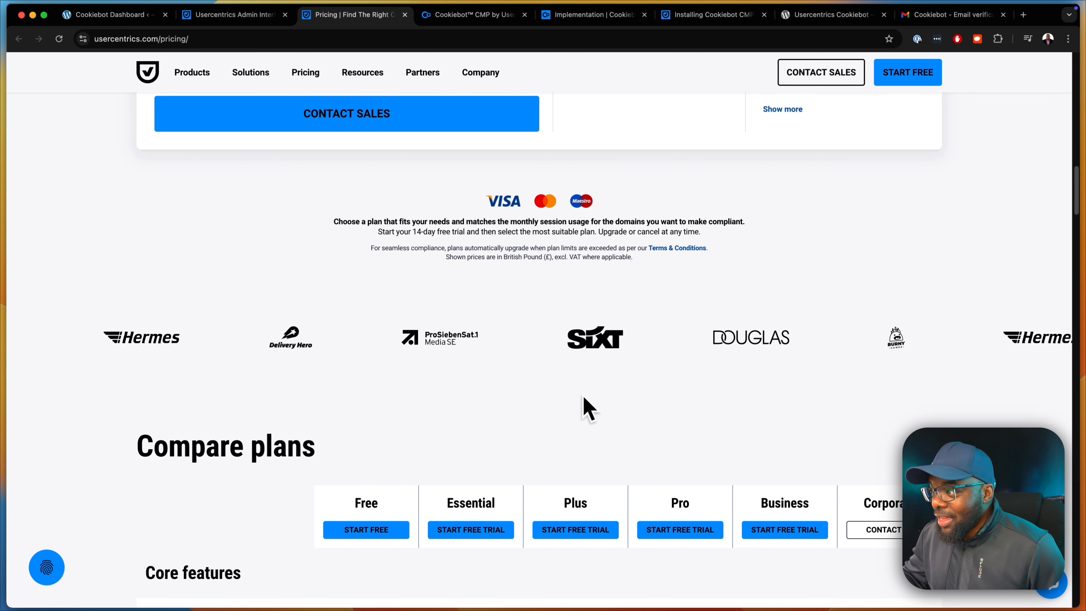
Go from the Usercentrics pricing page to the site's home page and look through its introduction of the Web CMP
left_click(148, 72)
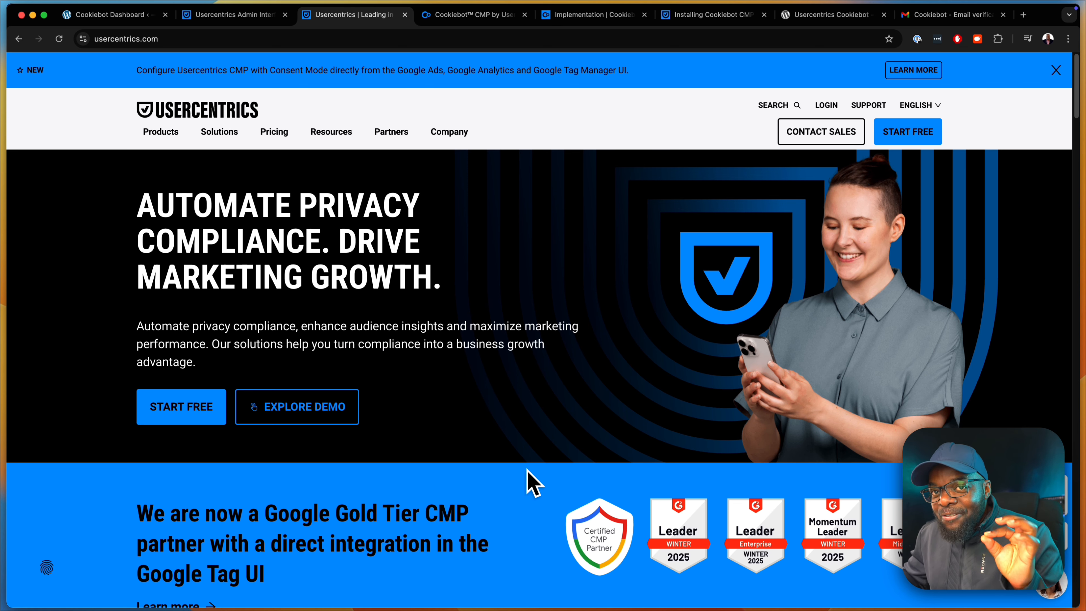
scroll(483, 491, "down", 5)
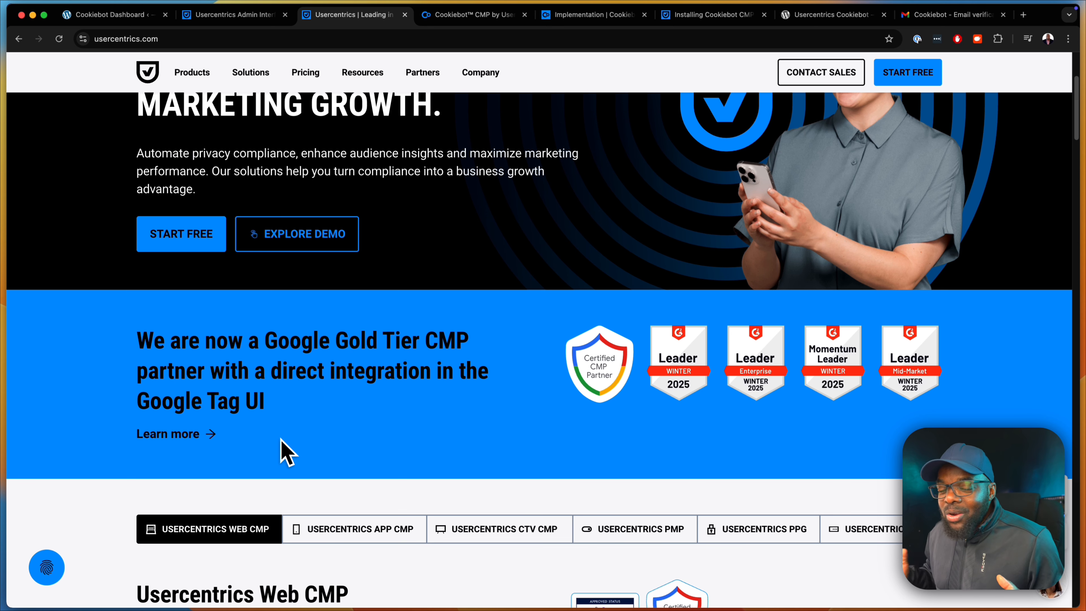
scroll(280, 439, "down", 5)
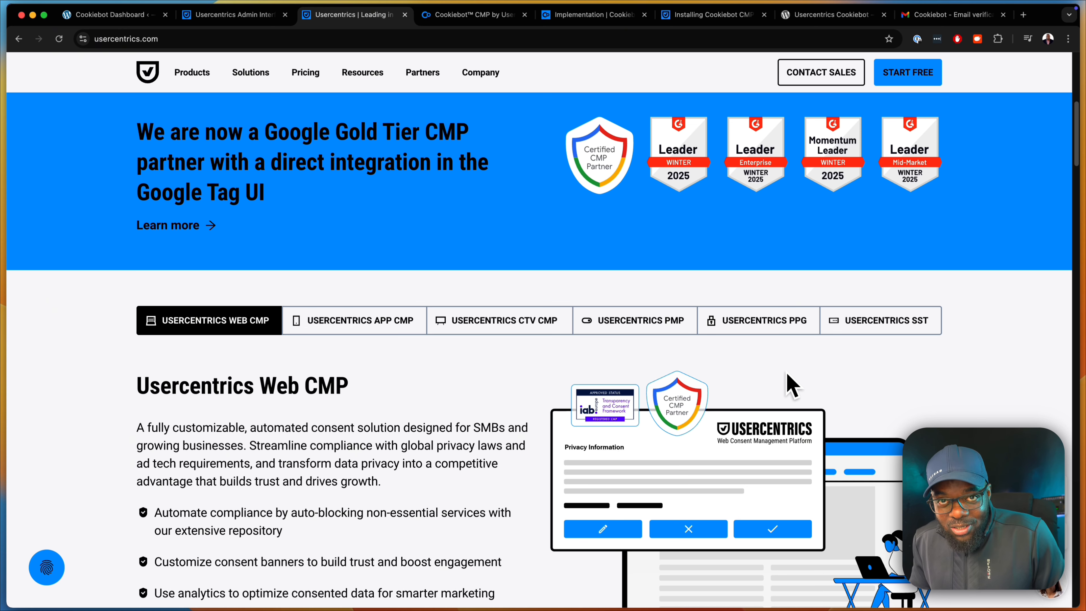